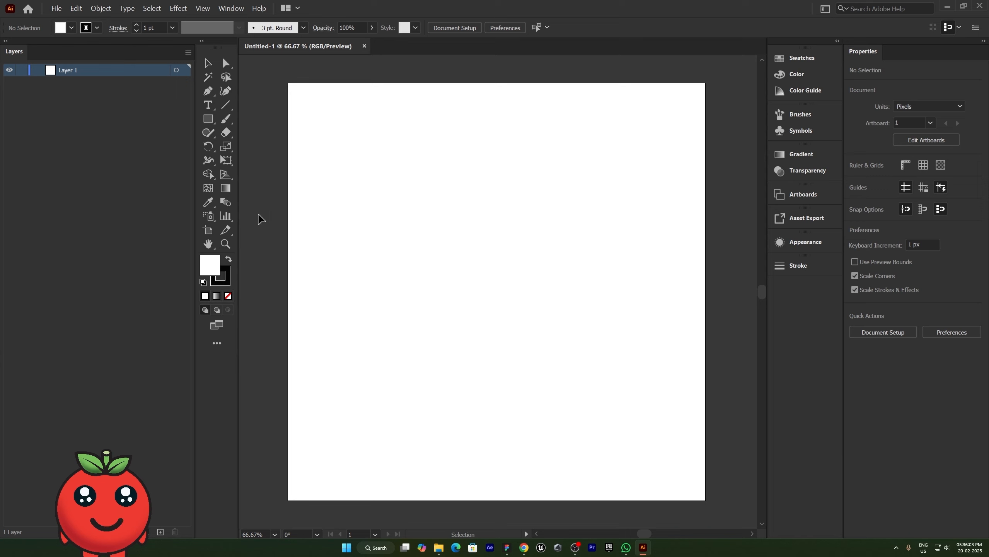
# Draw a 100 x 100 px square near the artboard's upper part and fill it with red
pyautogui.click(208, 118)
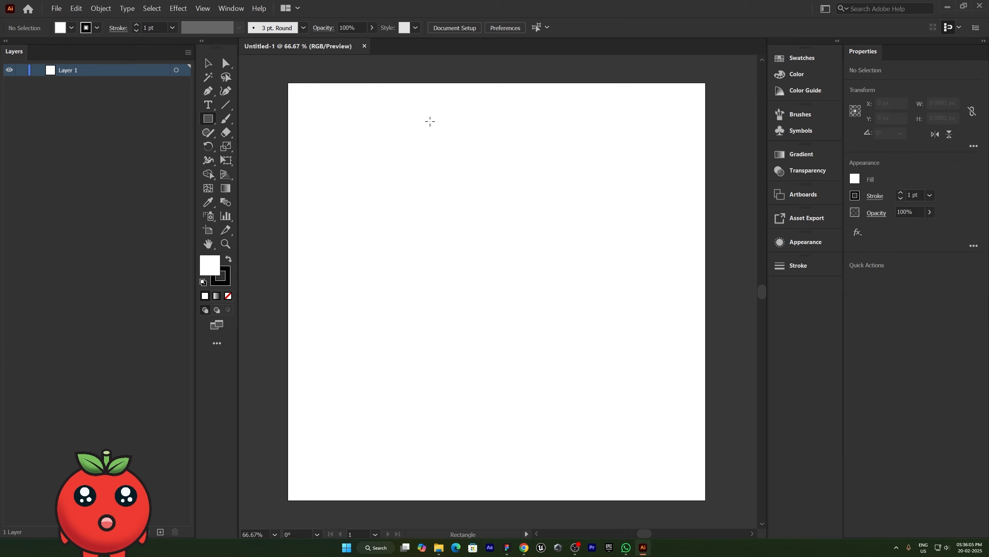
pyautogui.moveTo(383, 117); pyautogui.dragTo(422, 156)
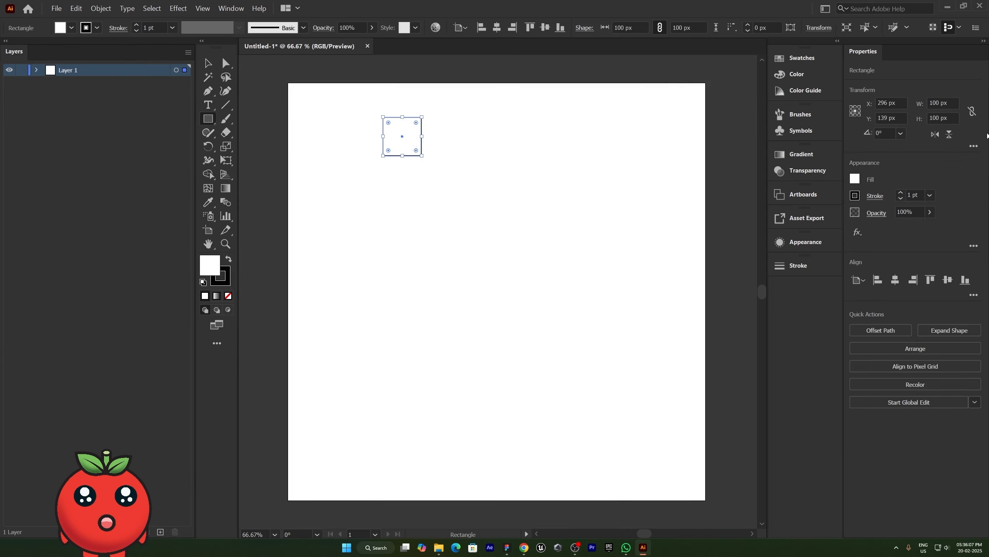
pyautogui.click(801, 58)
pyautogui.click(724, 89)
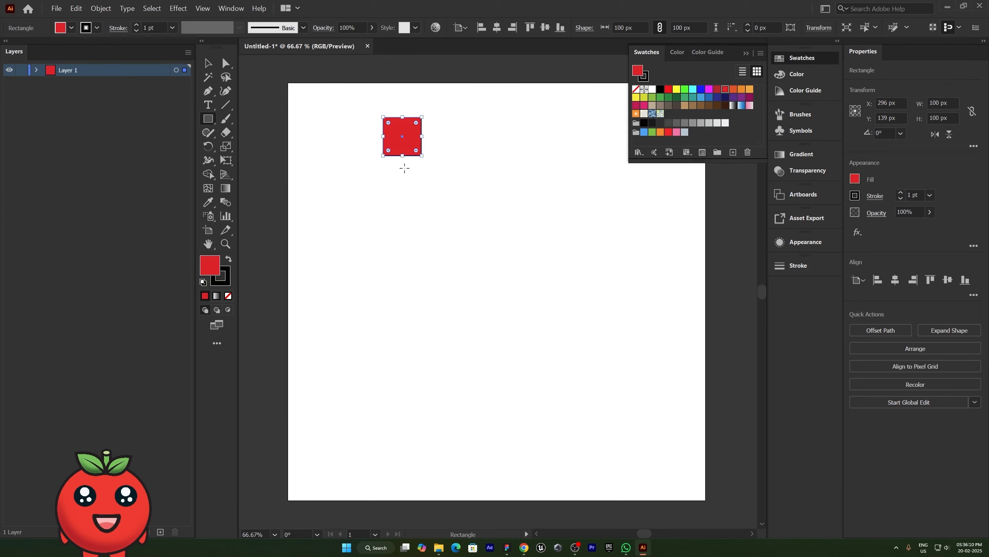
# Duplicate the red square with repeated evenly spaced copies into a grid of five columns and four rows
pyautogui.press('v')
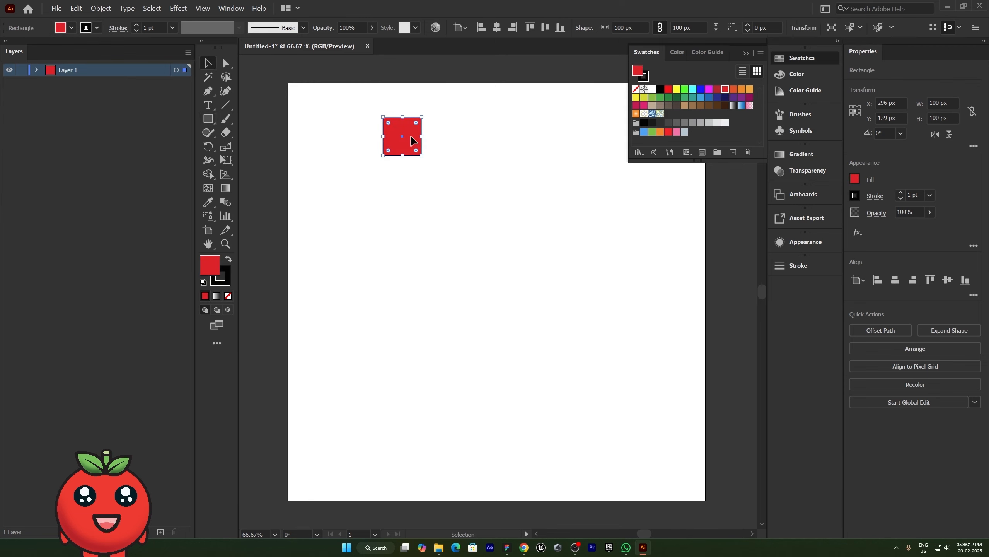
pyautogui.moveTo(402, 147); pyautogui.dragTo(381, 190)
pyautogui.hotkey('ctrl', 'd')
pyautogui.hotkey('ctrl', 'd')
pyautogui.hotkey('ctrl', 'd')
pyautogui.hotkey('ctrl', 'a')
pyautogui.hotkey('ctrl', 'd')
pyautogui.hotkey('ctrl', 'd')
# Fill the second, third and fourth squares of the top row with yellow, magenta and blue
pyautogui.click(420, 134)
pyautogui.click(676, 90)
pyautogui.click(475, 134)
pyautogui.click(708, 89)
pyautogui.click(529, 135)
pyautogui.click(708, 97)
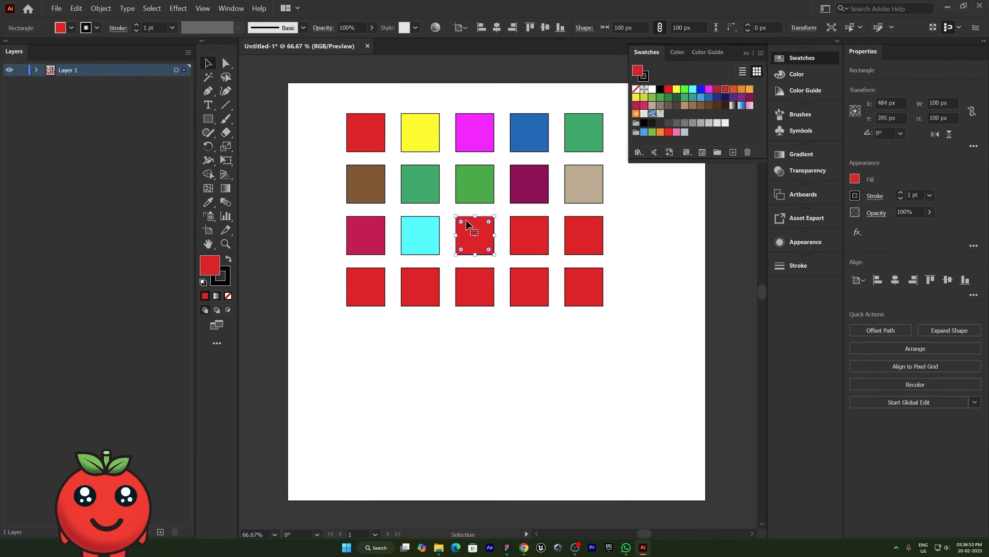
# Fill the last three squares of the third row with bright green, yellow and orange
pyautogui.click(684, 89)
pyautogui.click(526, 234)
pyautogui.click(635, 98)
pyautogui.click(580, 233)
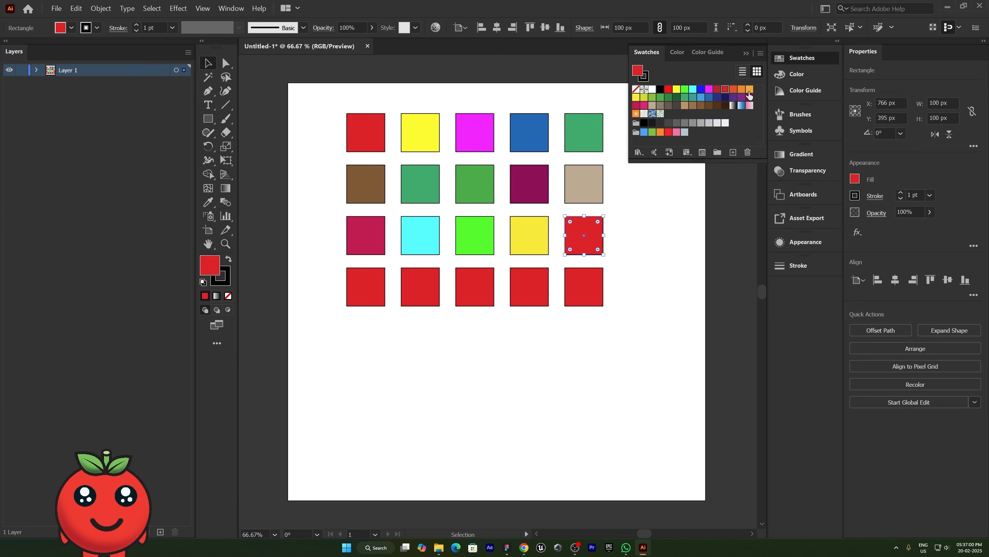
pyautogui.click(749, 89)
# Fill the bottom row's fifth square with the blue gradient and its fourth square with the blue swirl pattern
pyautogui.click(581, 286)
pyautogui.click(692, 98)
pyautogui.click(740, 106)
pyautogui.click(529, 287)
pyautogui.click(652, 114)
# Fill the bottom row's third square with the foliage pattern, the second with the orange radial gradient and the first with the white-to-black gradient
pyautogui.click(475, 287)
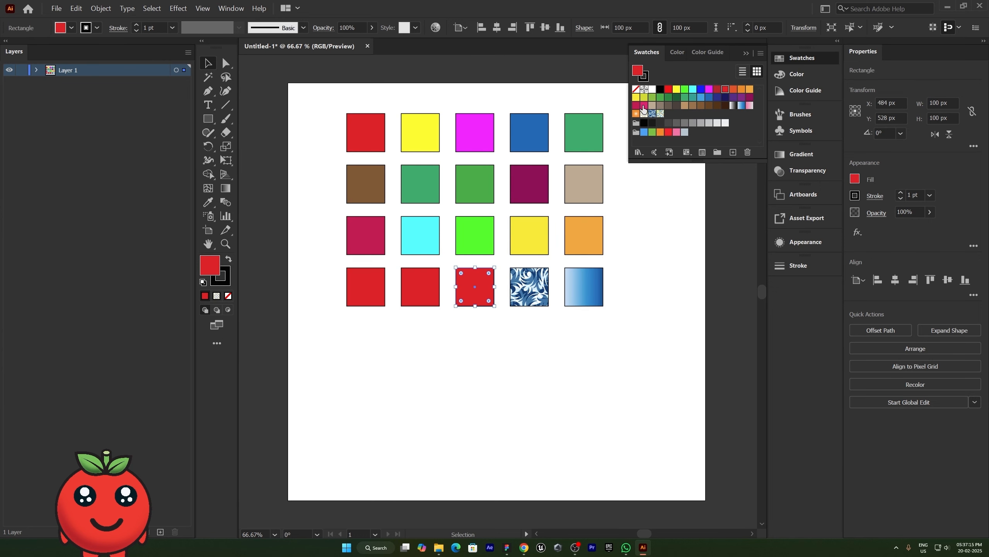
pyautogui.click(660, 114)
pyautogui.click(419, 287)
pyautogui.click(636, 114)
pyautogui.click(365, 287)
pyautogui.click(733, 105)
pyautogui.click(565, 325)
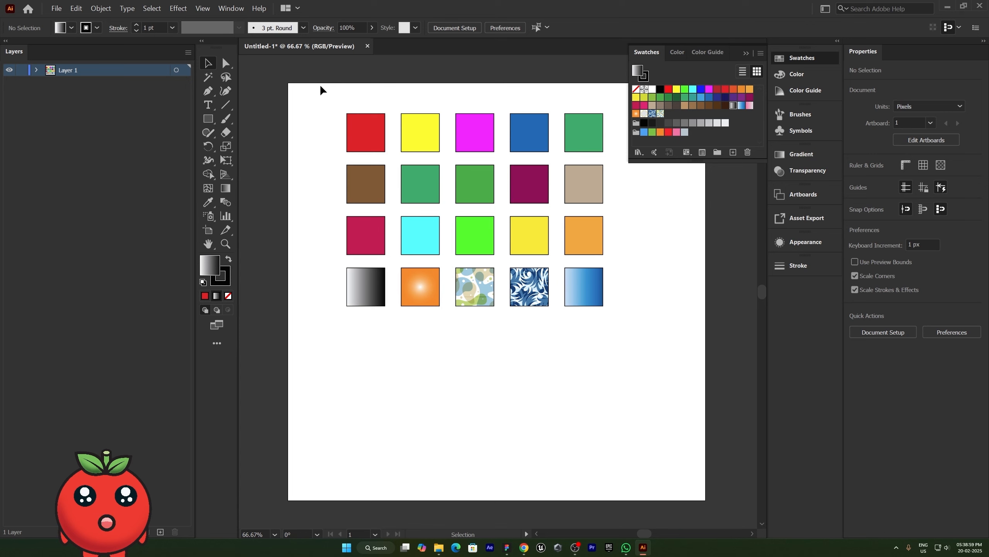
# Round the corners of all twenty squares to 50 px to form circles, and expand Layer 1's object list
pyautogui.moveTo(321, 87); pyautogui.dragTo(711, 346)
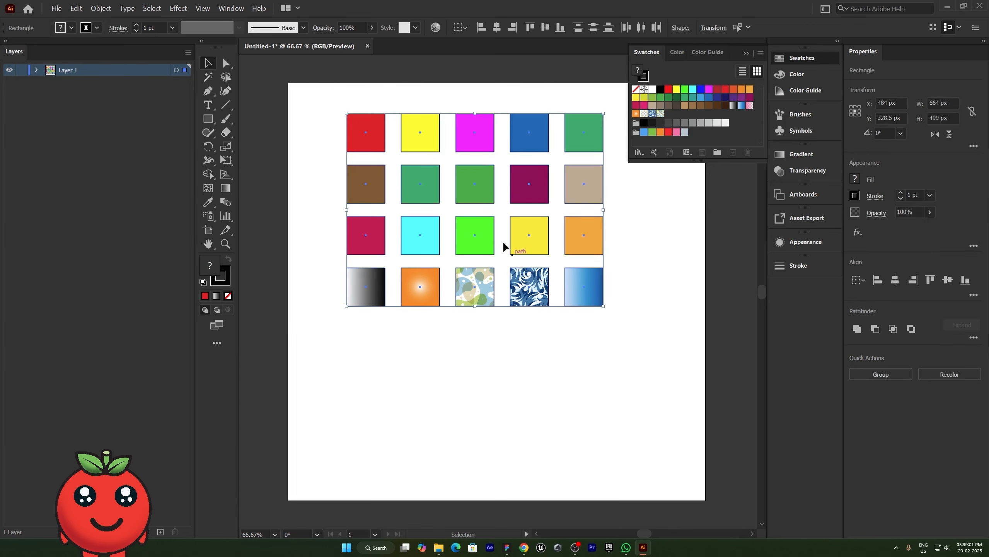
pyautogui.press('a')
pyautogui.moveTo(353, 122); pyautogui.dragTo(374, 143)
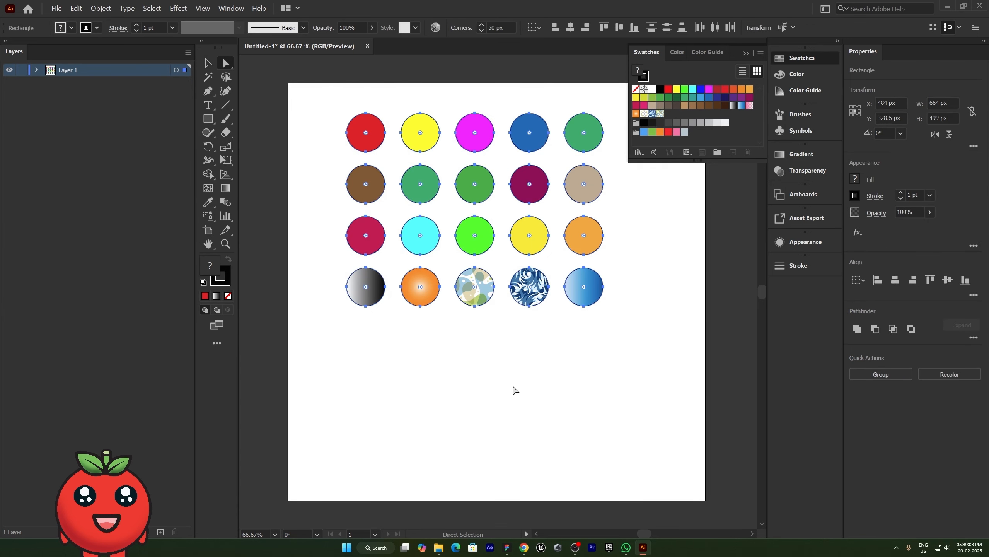
pyautogui.click(514, 390)
pyautogui.hotkey('ctrl', 'z')
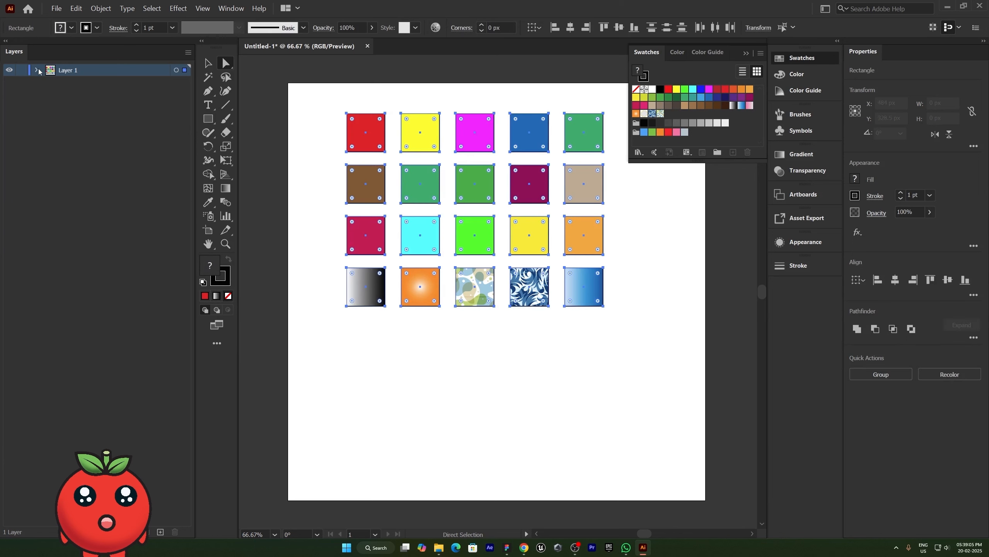
pyautogui.click(37, 70)
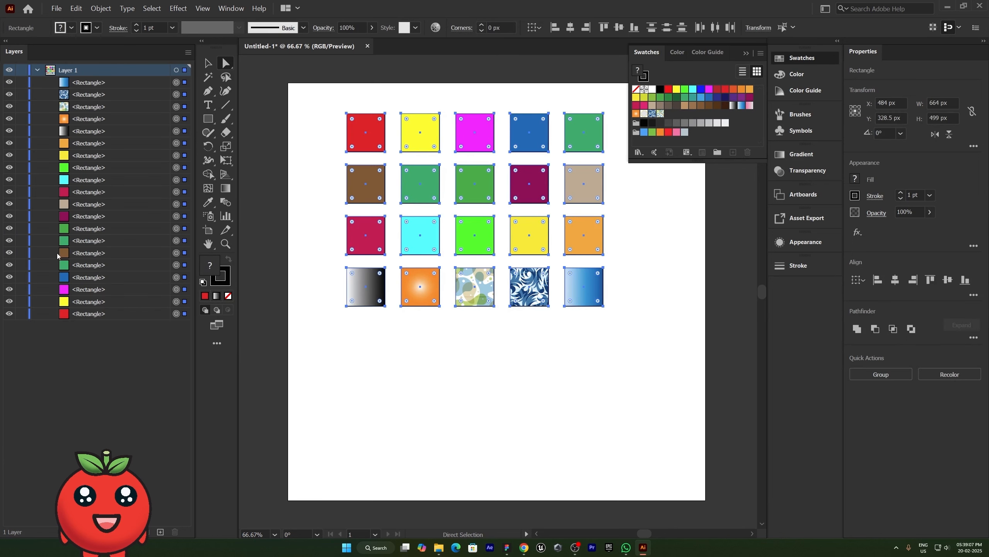
pyautogui.moveTo(352, 119); pyautogui.dragTo(408, 194)
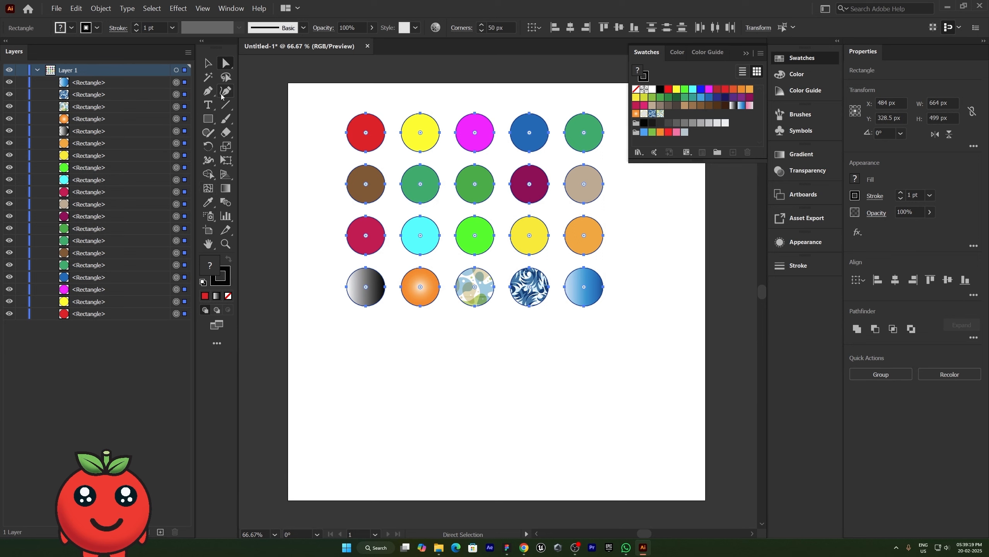
# Draw a slightly sloping line about 298 px wide and 30 px high below the circles with a 5 pt stroke
pyautogui.click(209, 92)
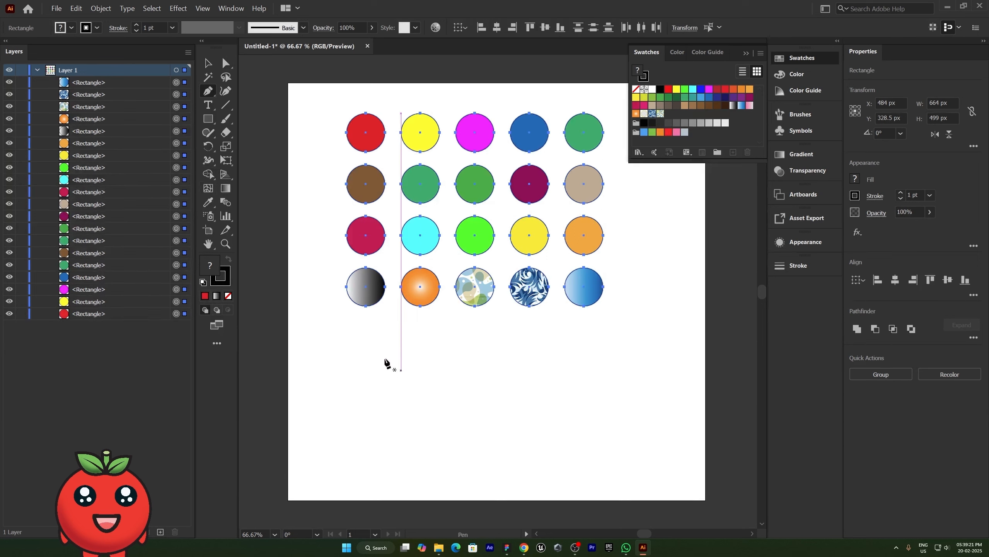
pyautogui.click(225, 104)
pyautogui.moveTo(386, 368); pyautogui.dragTo(501, 356)
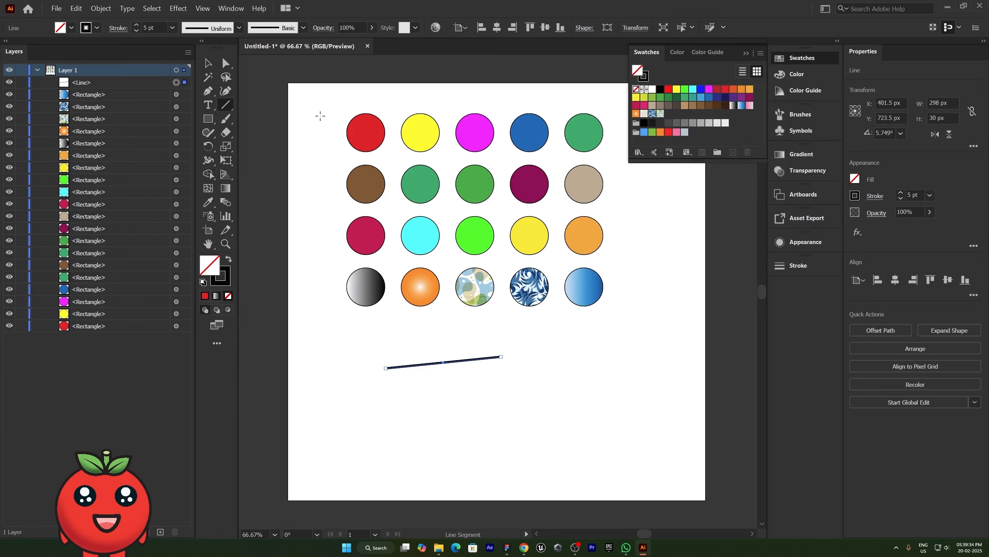
# Group all twenty circles, and undo both the grouping and the line drawn below them
pyautogui.press('v')
pyautogui.moveTo(319, 114); pyautogui.dragTo(605, 295)
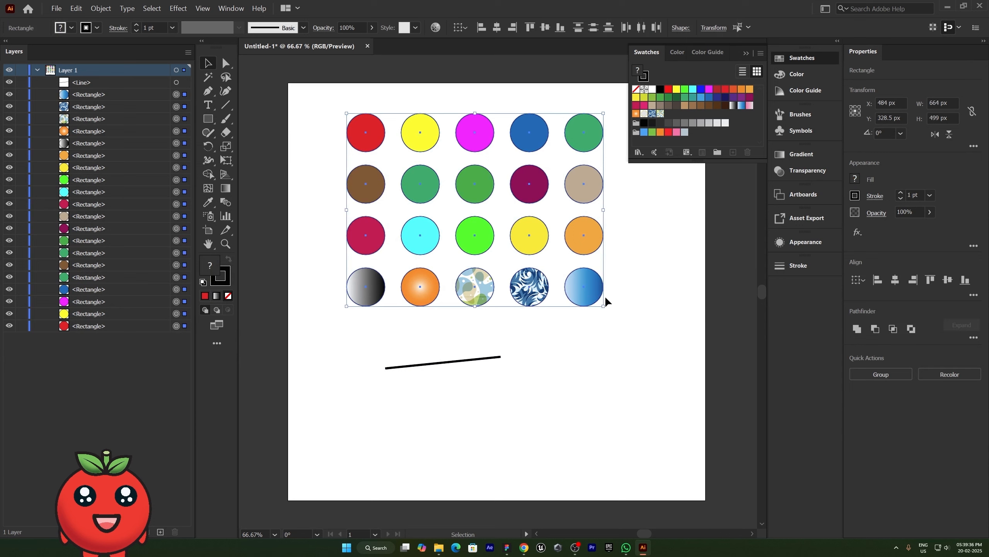
pyautogui.hotkey('ctrl', 'g')
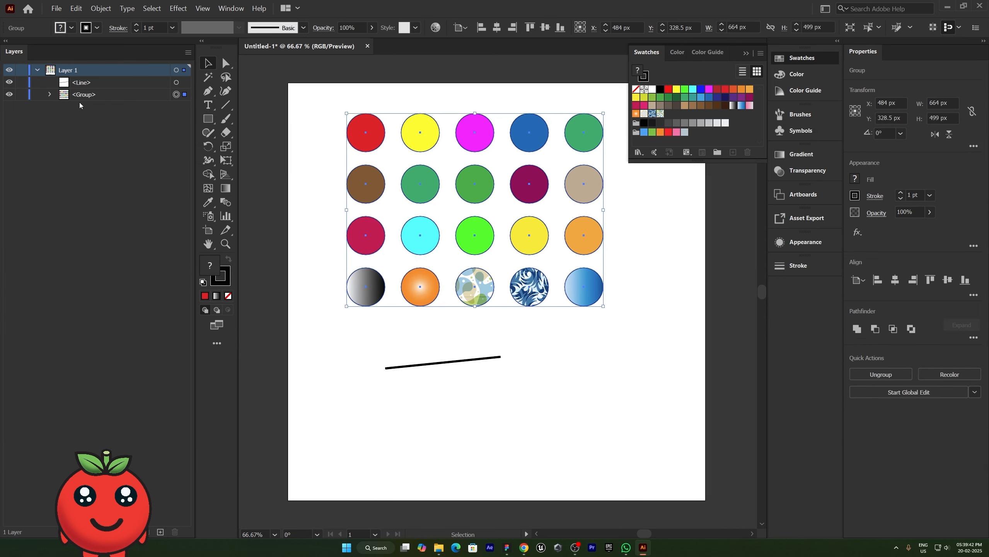
pyautogui.hotkey('ctrl', 'z')
pyautogui.hotkey('ctrl', 'z')
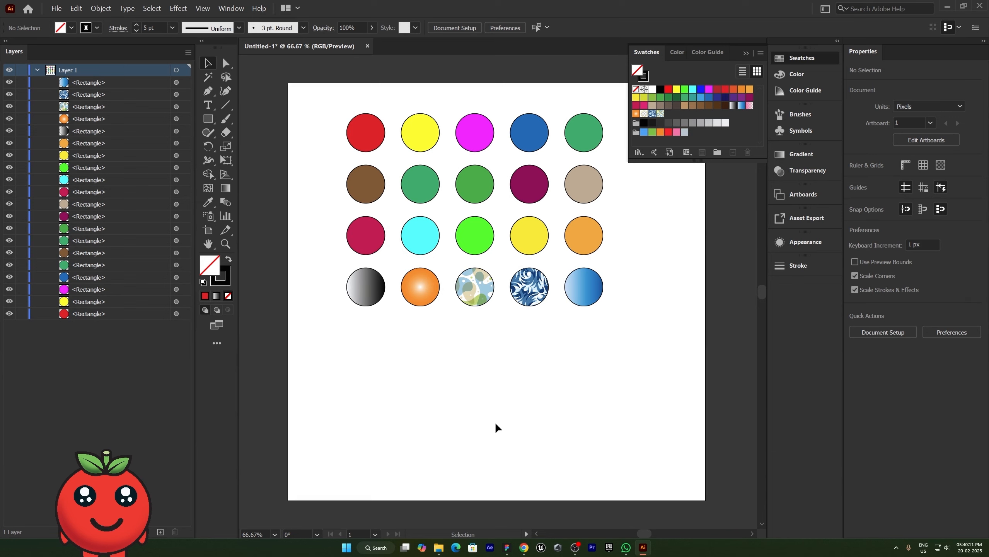
# Rename the blue gradient circle's entry in Layer 1 to "blue grad"
pyautogui.click(79, 321)
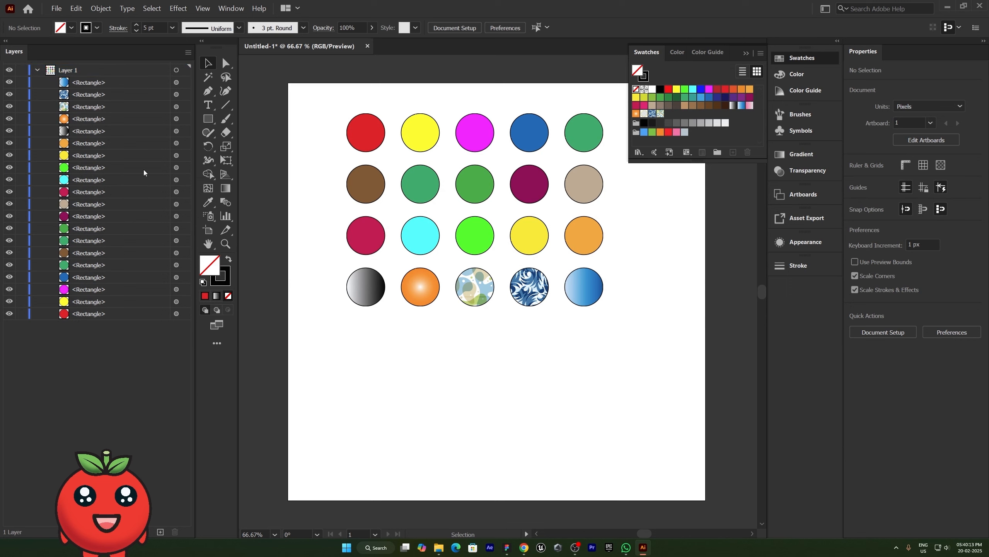
pyautogui.click(112, 84)
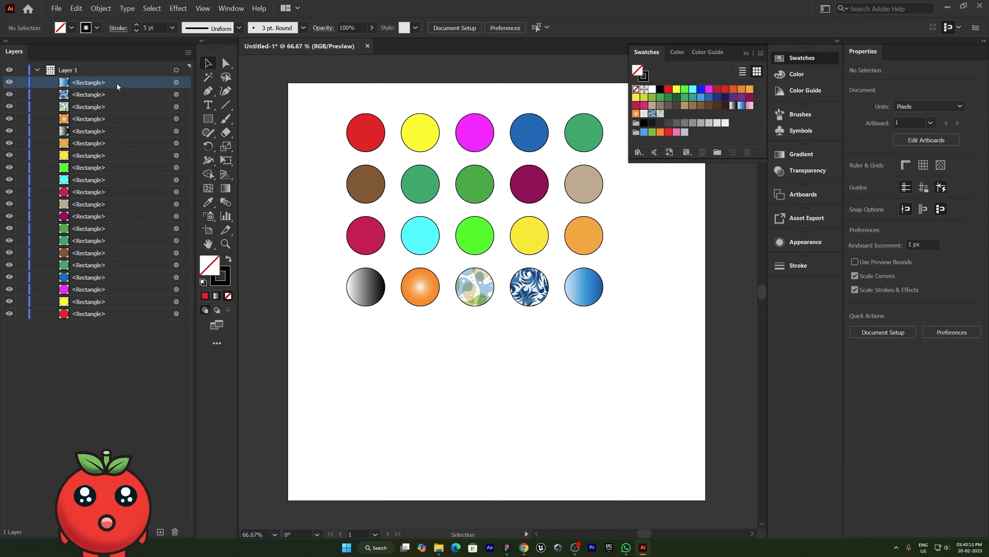
pyautogui.doubleClick(116, 83)
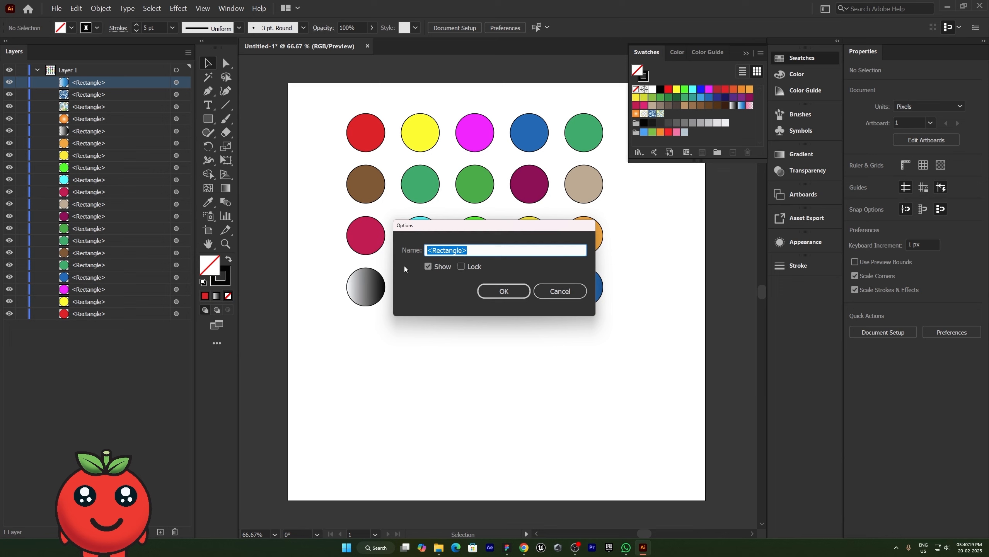
pyautogui.click(428, 266)
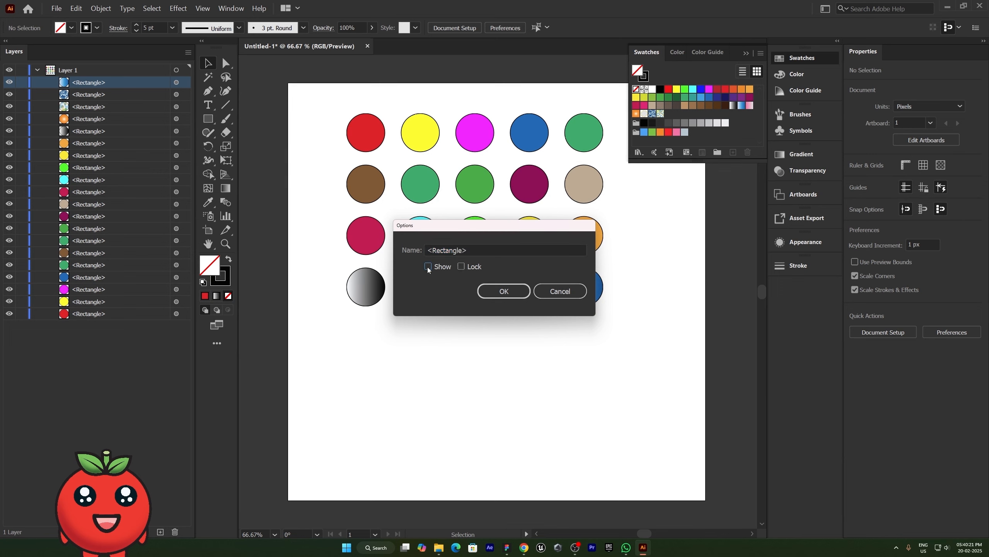
pyautogui.doubleClick(460, 252)
pyautogui.press('BackSpace')
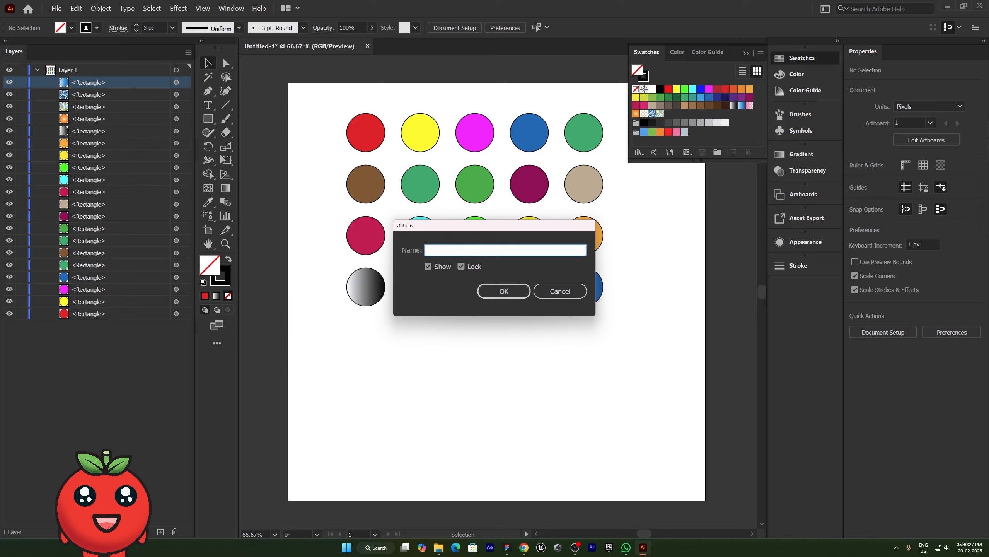
pyautogui.write('blue grad')
pyautogui.press('Return')
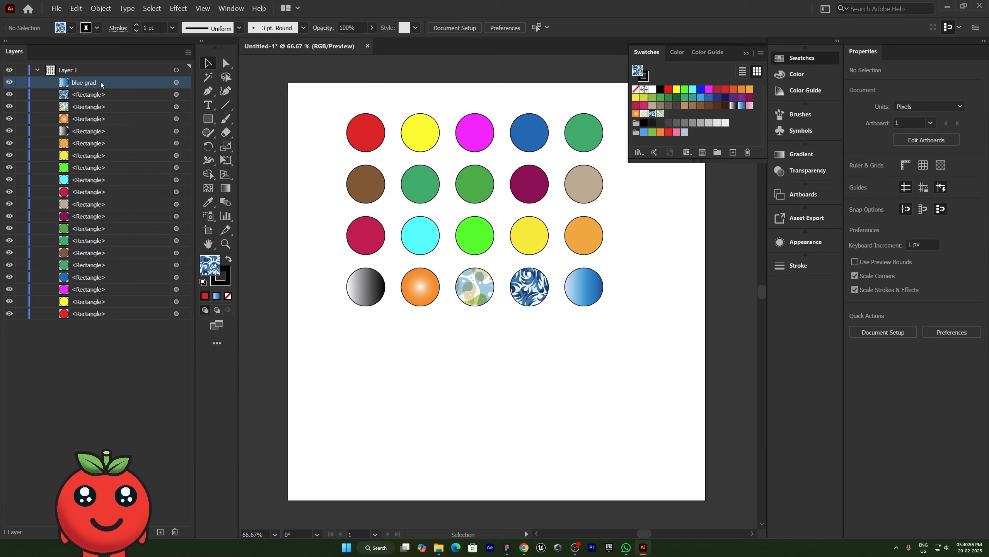
# Collect the blue swirl-pattern circle as an export asset with a 9x PNG using the suffix "tom" and an SVG
pyautogui.click(176, 82)
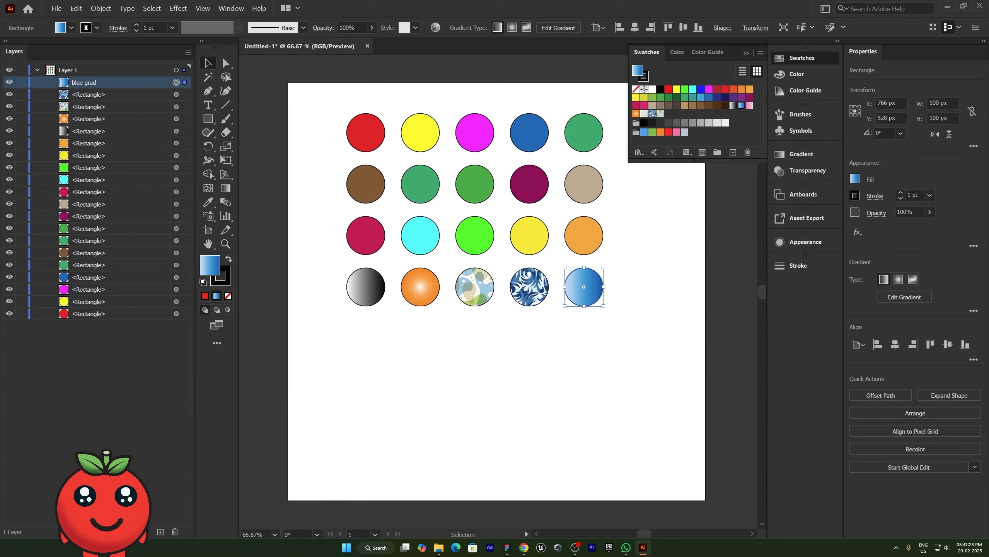
pyautogui.click(106, 94)
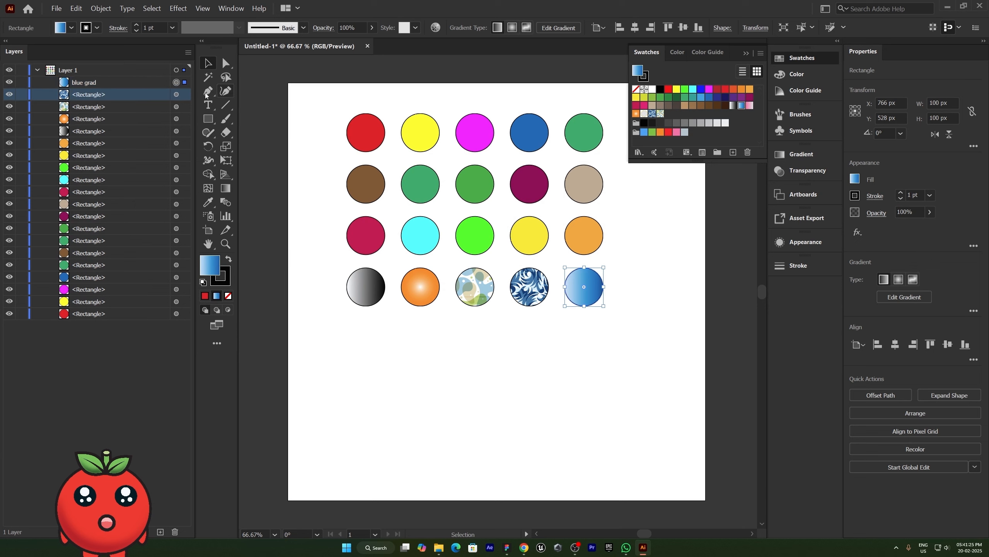
pyautogui.click(176, 94)
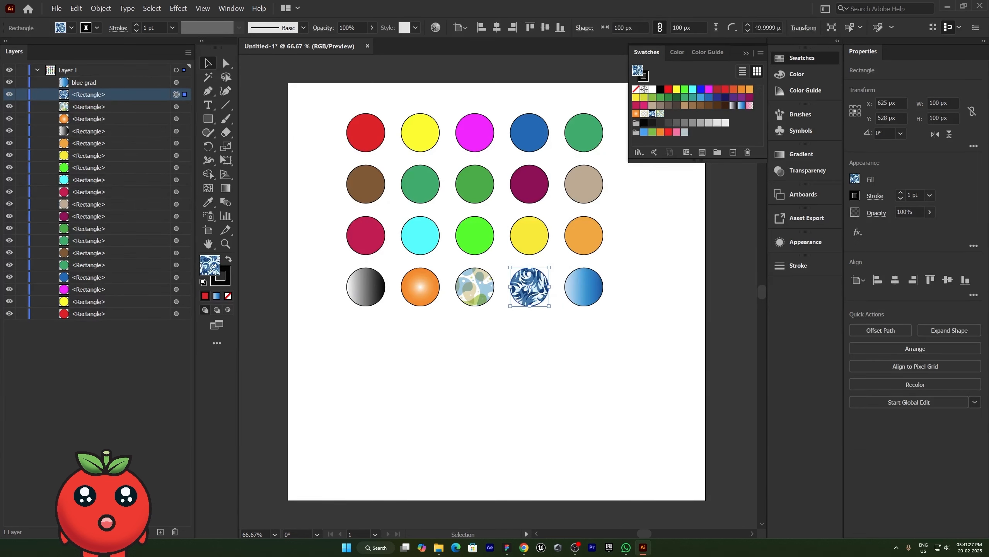
pyautogui.click(806, 217)
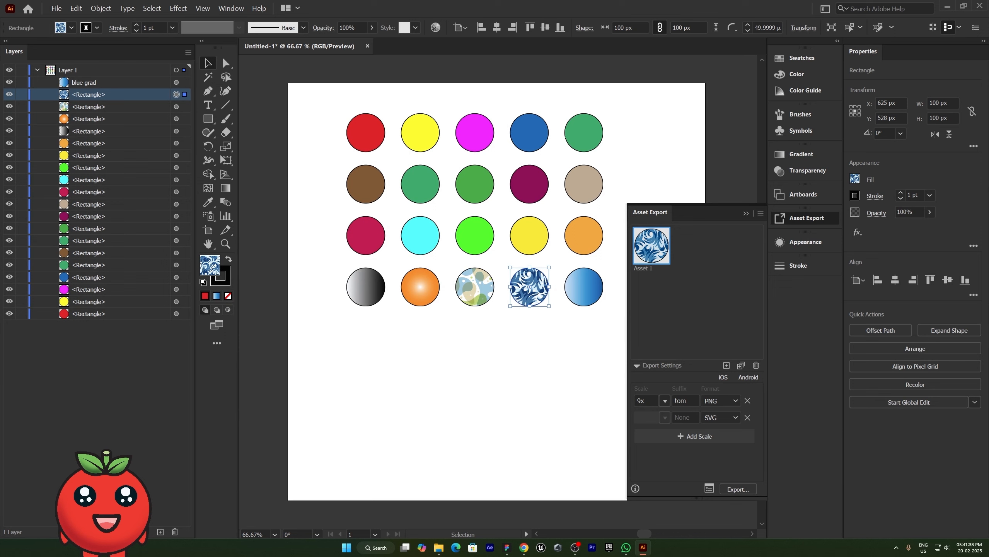
pyautogui.click(519, 399)
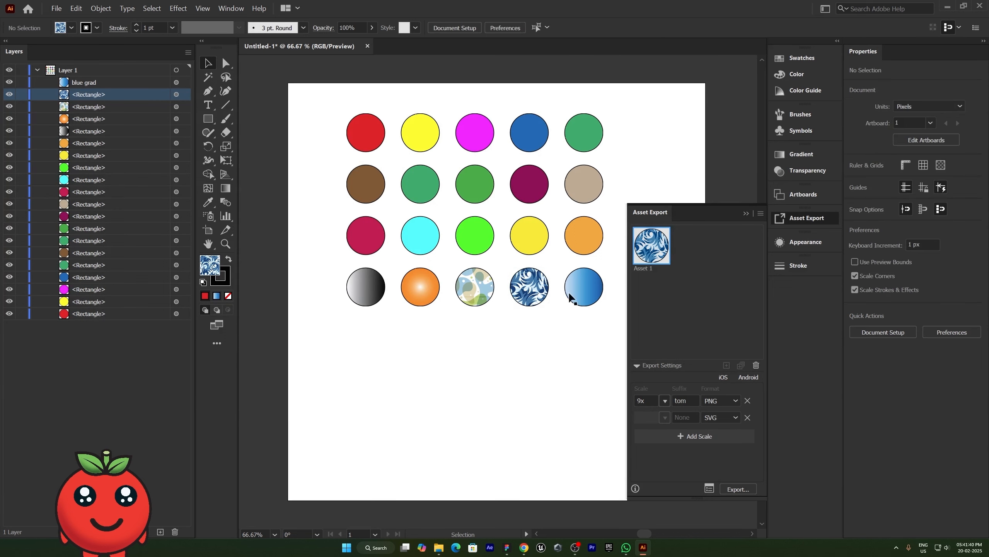
# Select the beige circle to locate its layer entry, and select all artwork on Layer 1
pyautogui.click(590, 177)
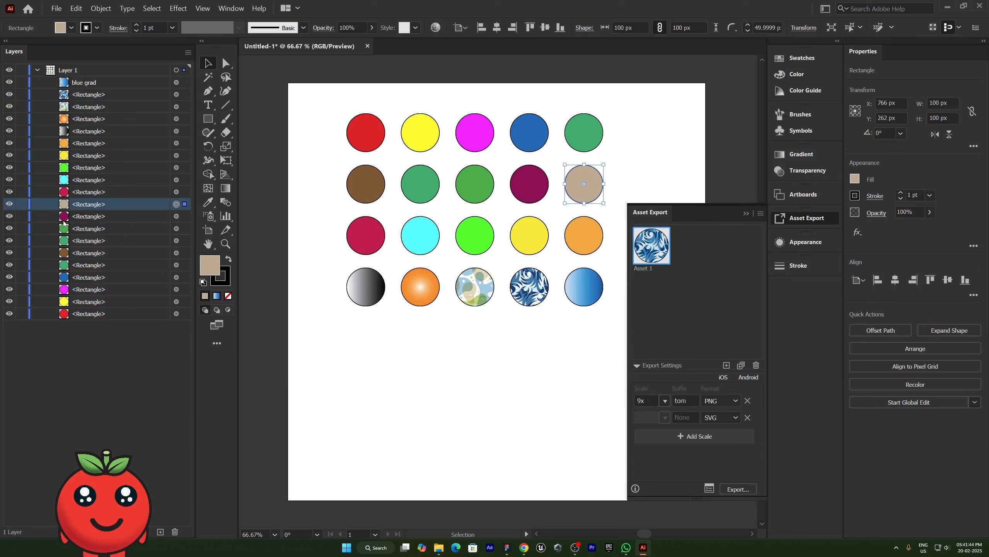
pyautogui.click(188, 52)
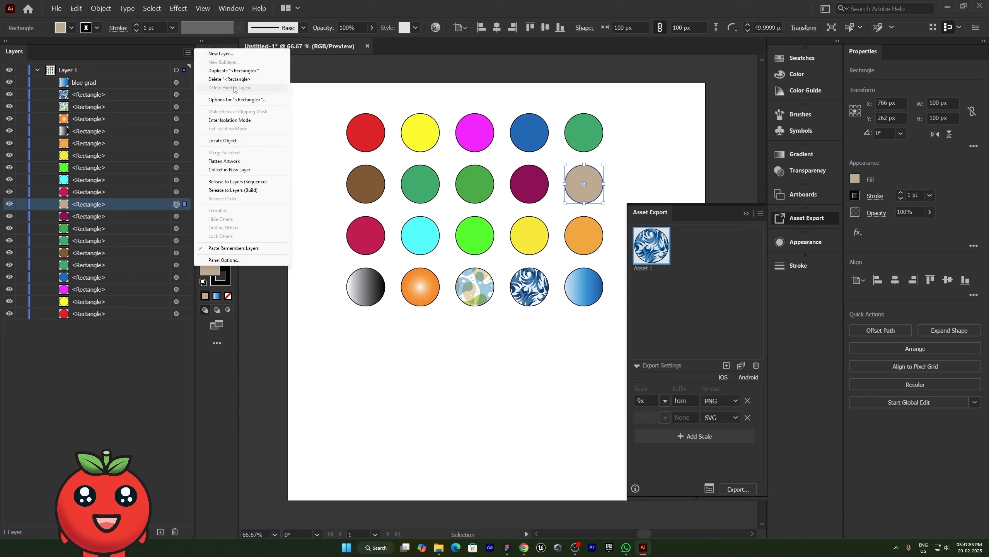
pyautogui.click(76, 69)
pyautogui.click(176, 69)
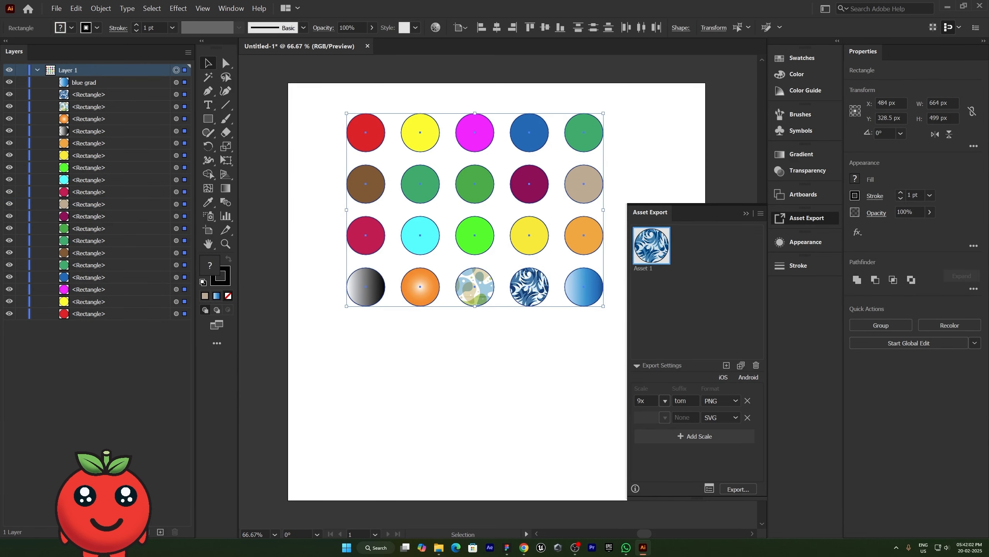
# Add two new layers above Layer 1 and highlight the foliage-pattern circle's entry in Layer 1
pyautogui.click(160, 531)
pyautogui.click(160, 532)
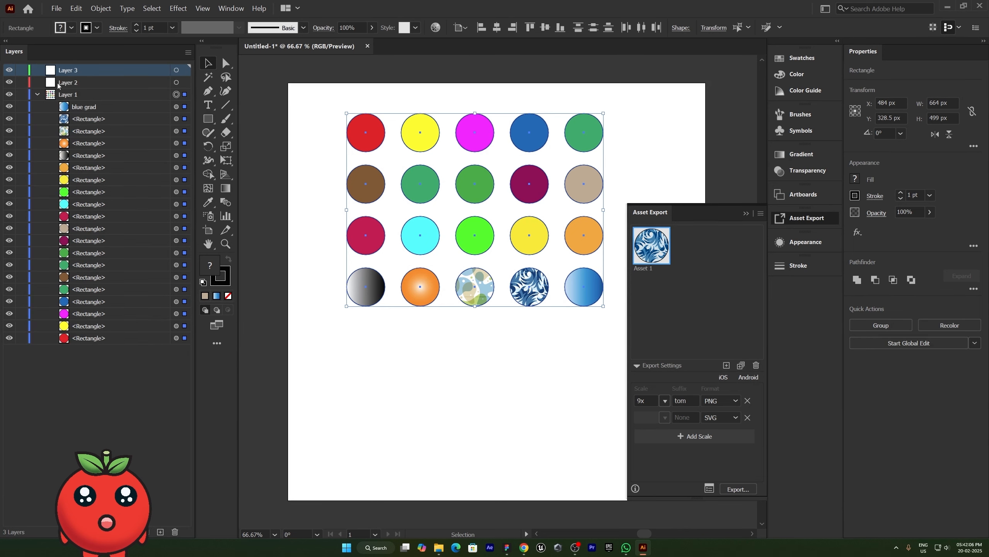
pyautogui.click(91, 106)
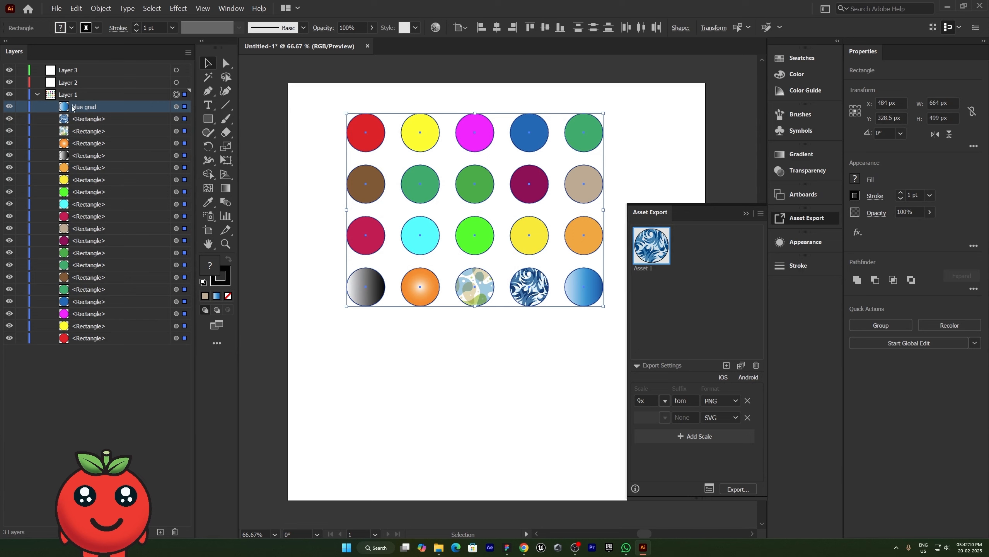
pyautogui.click(77, 133)
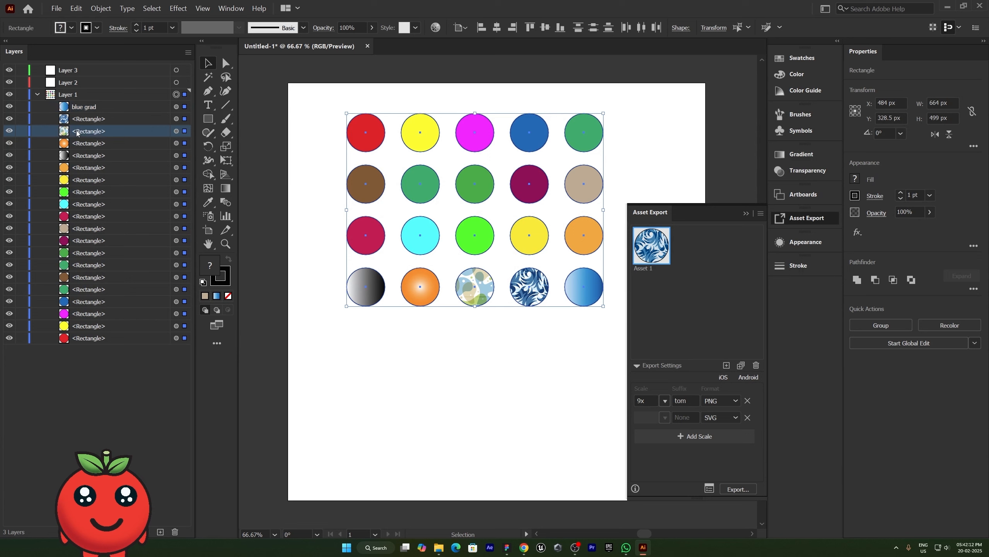
# Select the eight circles from the foliage-pattern entry down to the crimson one in Layer 1, and collect the highlighted foliage entry in a new layer
pyautogui.click(176, 131)
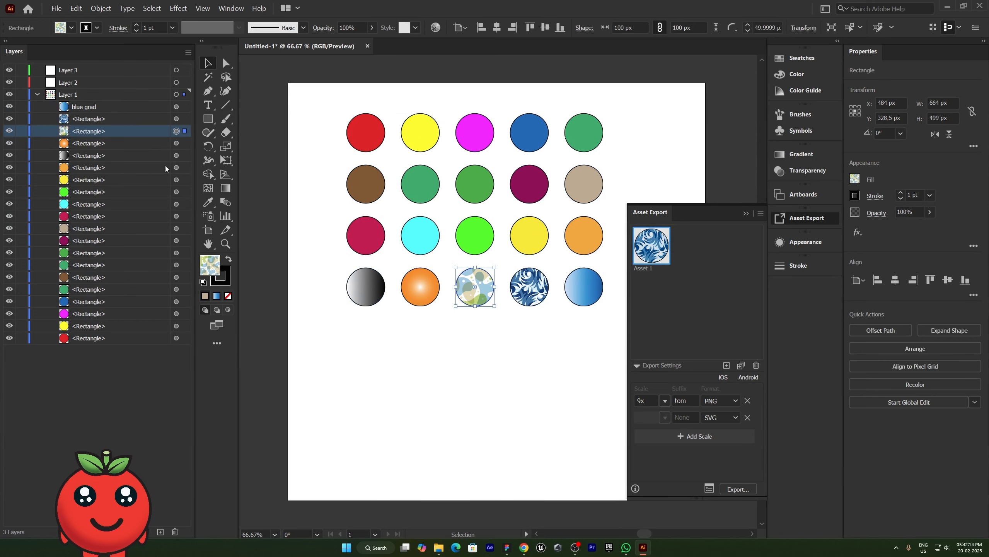
pyautogui.keyDown('shift'); pyautogui.click(176, 217); pyautogui.keyUp('shift')
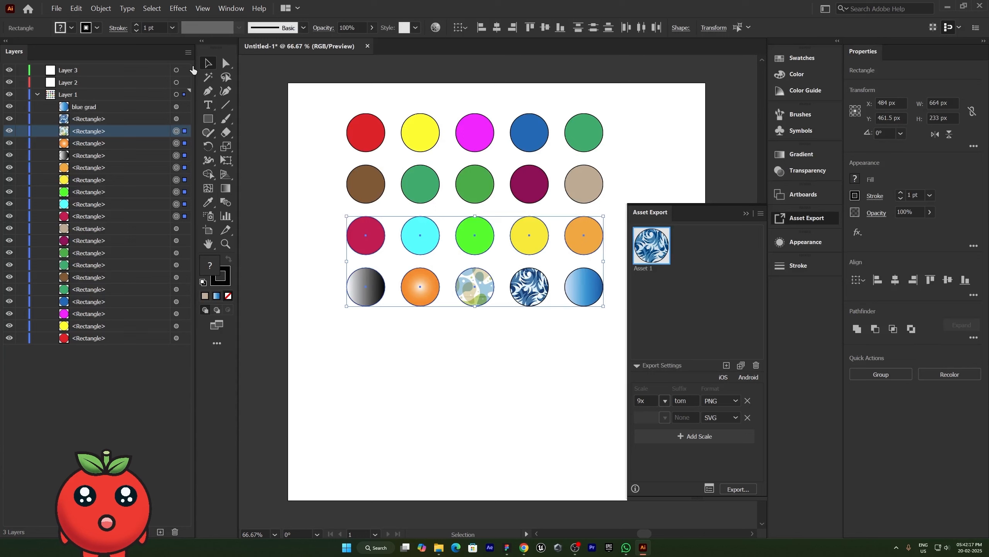
pyautogui.click(189, 53)
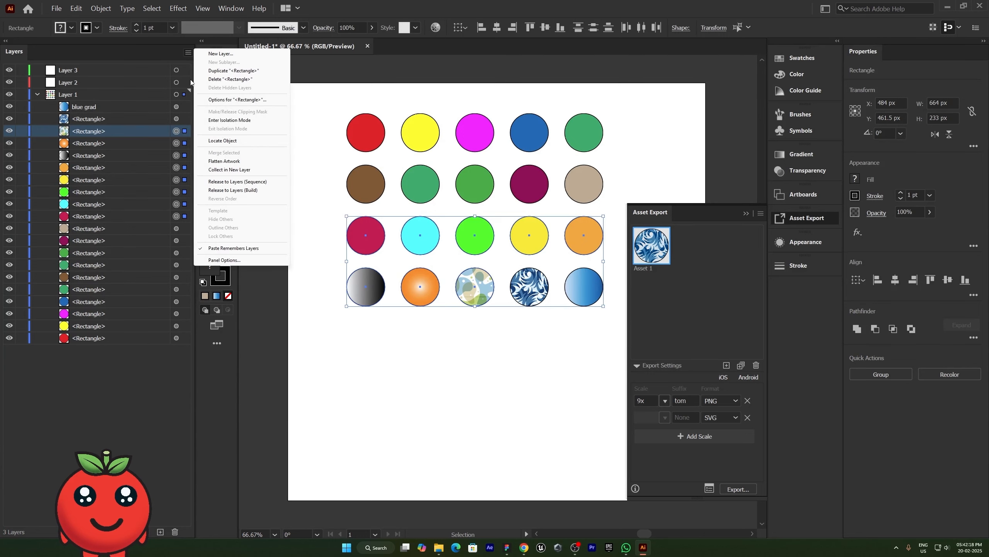
pyautogui.click(228, 170)
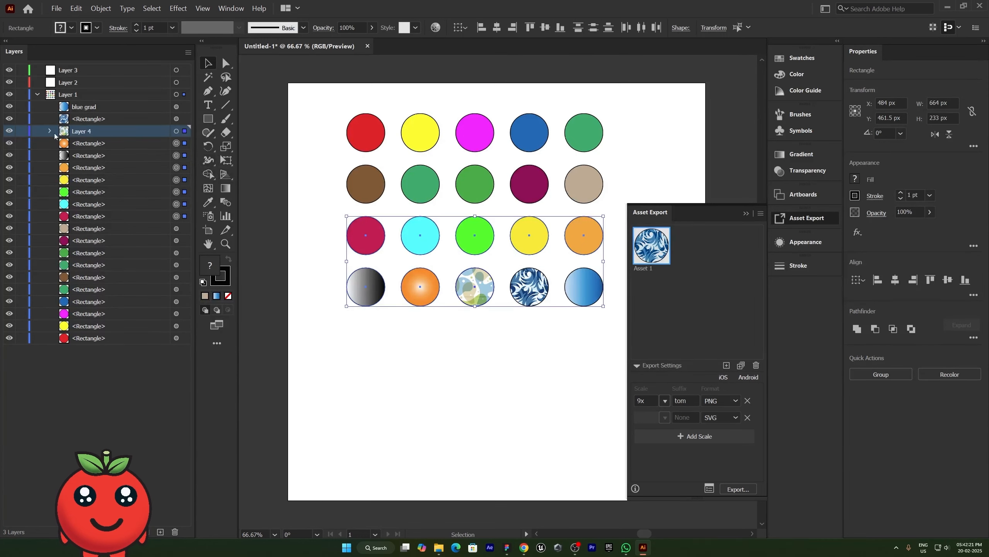
# Move the foliage-pattern circle into Layer 3, delete the empty Layer 4 inside it, and select the circle on the artboard
pyautogui.moveTo(83, 132); pyautogui.dragTo(73, 73)
pyautogui.moveTo(92, 95); pyautogui.dragTo(95, 78)
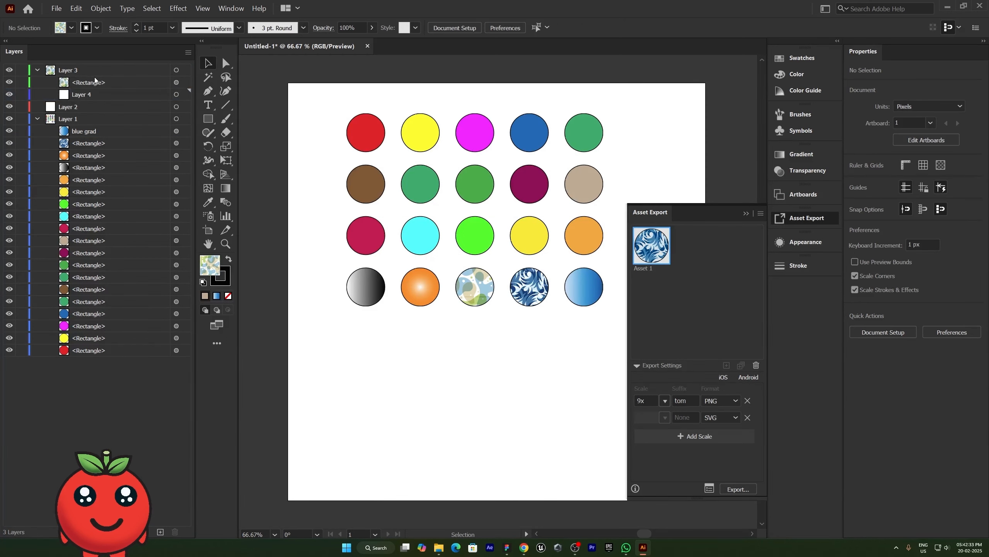
pyautogui.click(157, 95)
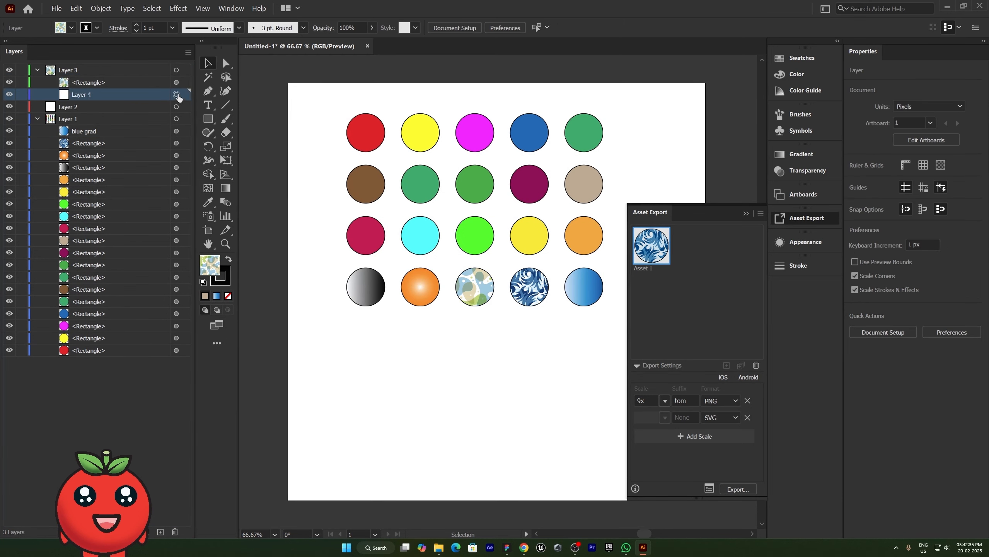
pyautogui.click(175, 532)
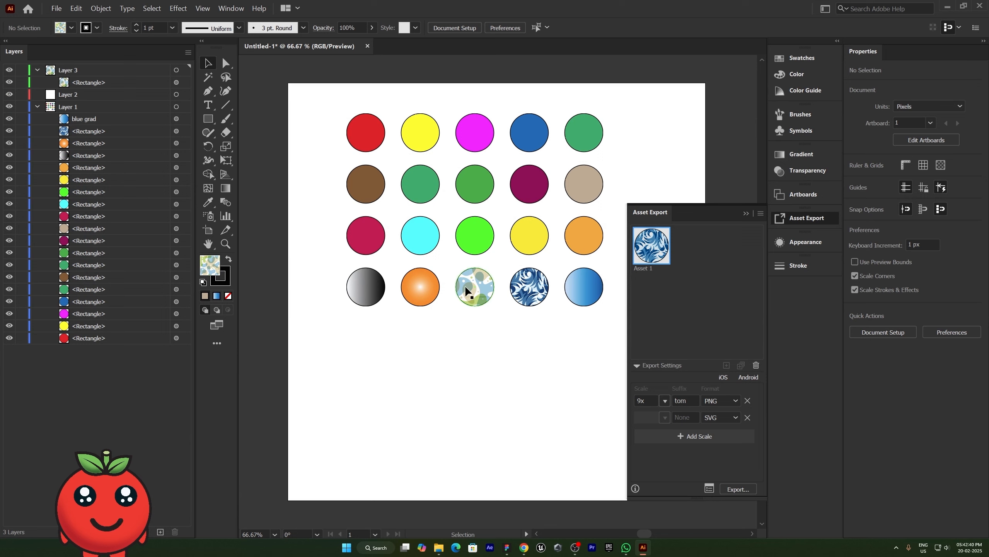
pyautogui.click(466, 285)
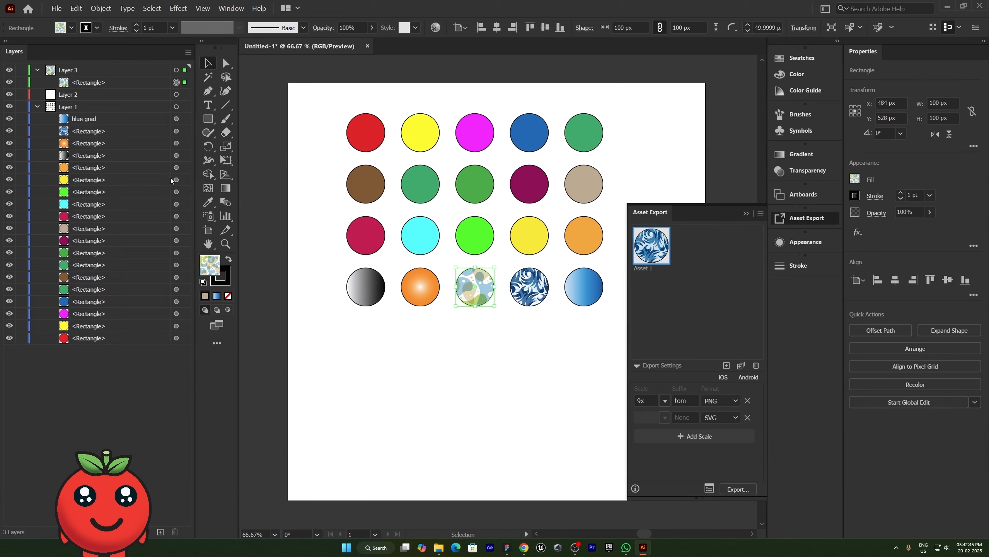
# Select the nine Layer 1 entries from the black-and-white gradient circle down to the first green circle, and collect them in a new layer
pyautogui.moveTo(176, 156); pyautogui.dragTo(178, 253)
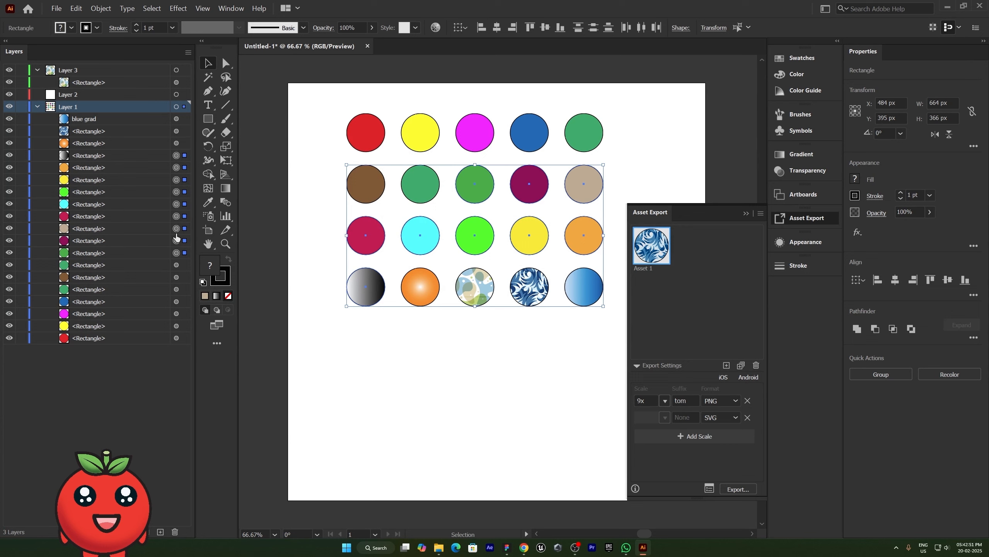
pyautogui.click(166, 157)
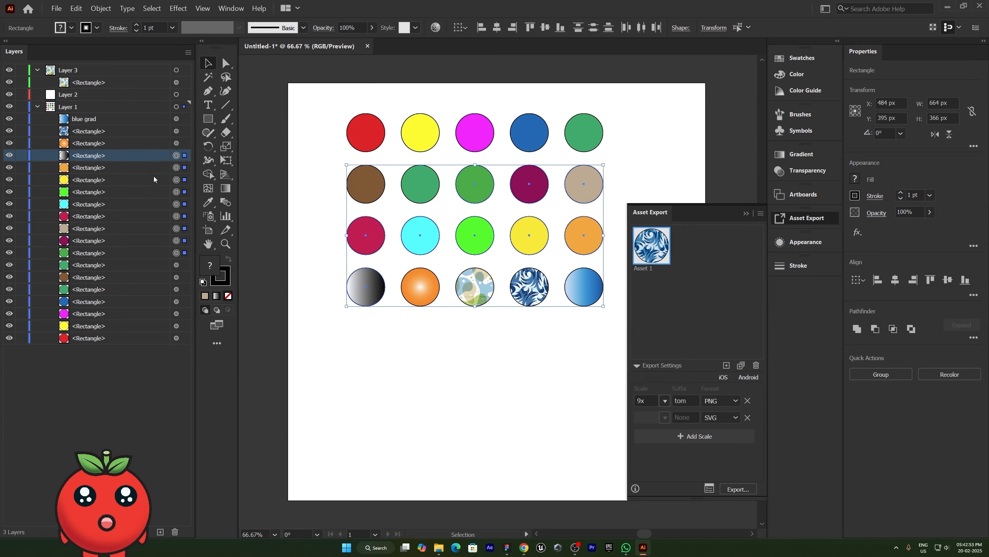
pyautogui.keyDown('shift'); pyautogui.click(159, 252); pyautogui.keyUp('shift')
pyautogui.click(188, 52)
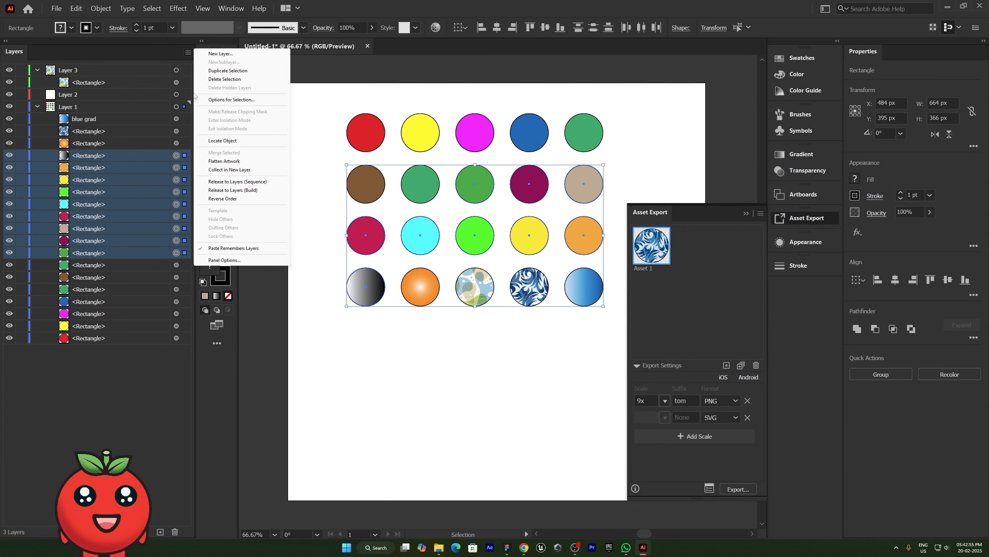
pyautogui.click(225, 171)
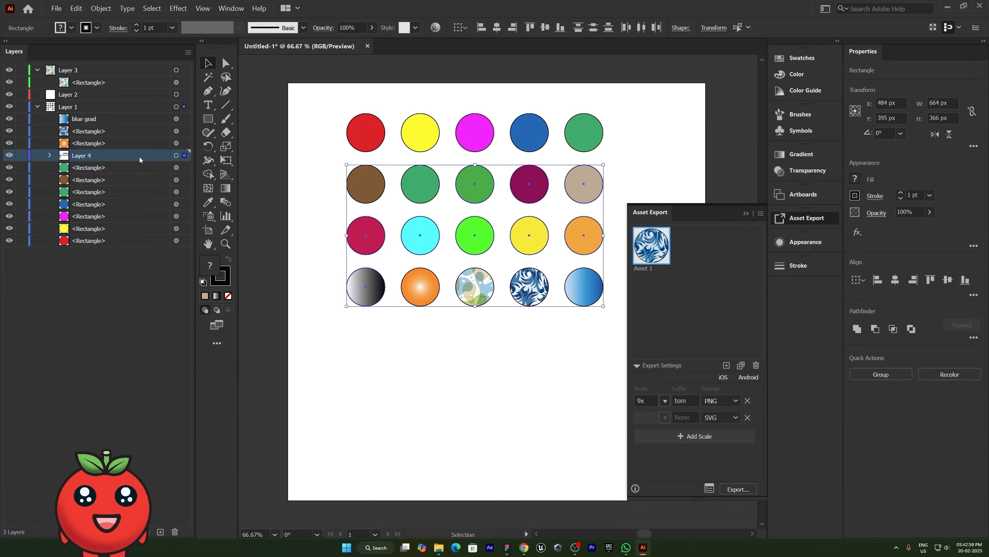
# Move Layer 4 out of Layer 1 to the top level, and move the "blue grad" circle into Layer 2
pyautogui.moveTo(139, 157); pyautogui.dragTo(75, 114)
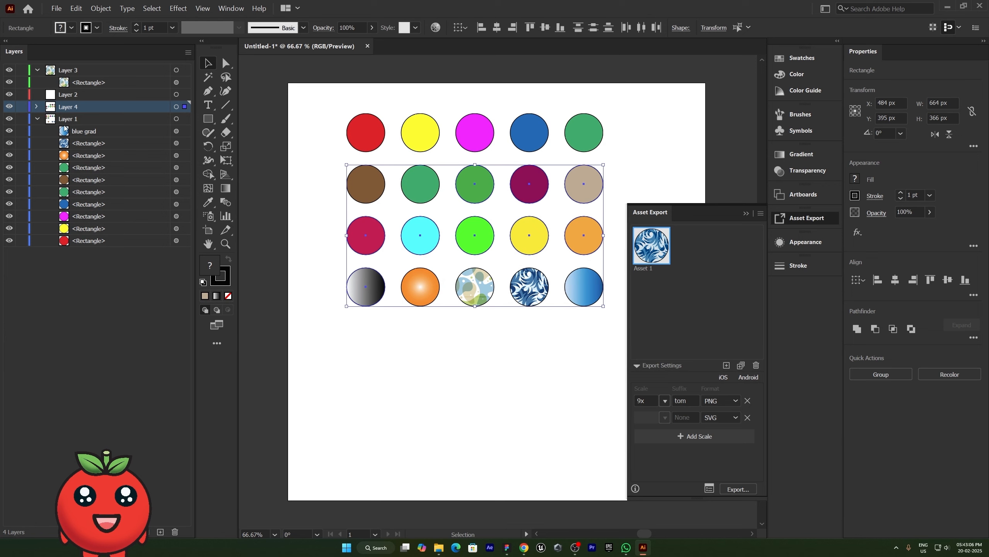
pyautogui.moveTo(65, 130); pyautogui.dragTo(69, 96)
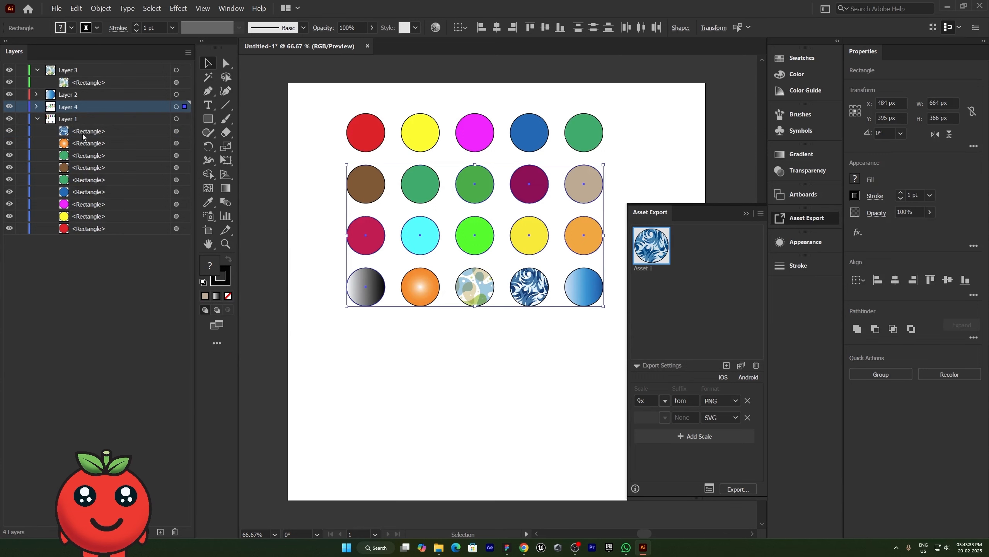
# Set the row size of the layer list to Large
pyautogui.click(188, 51)
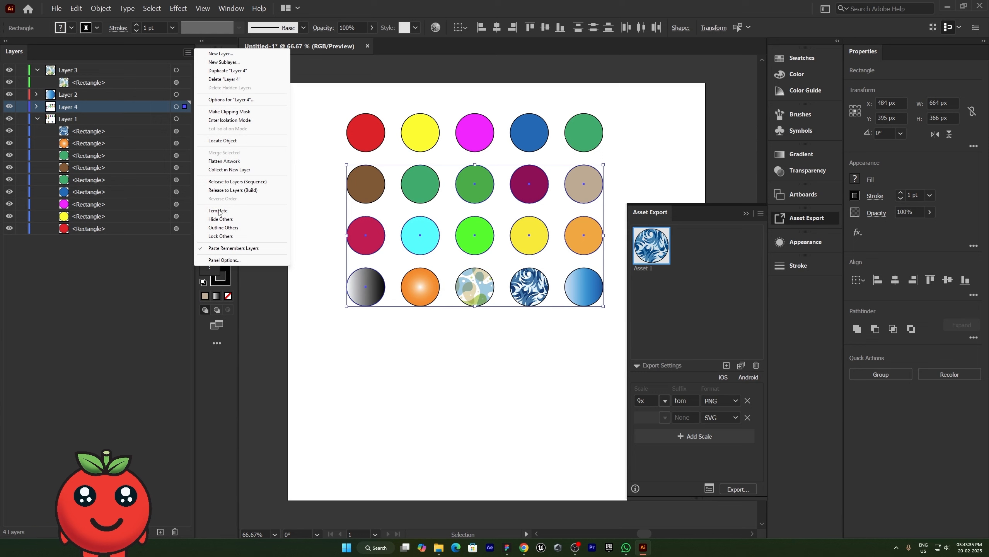
pyautogui.click(225, 260)
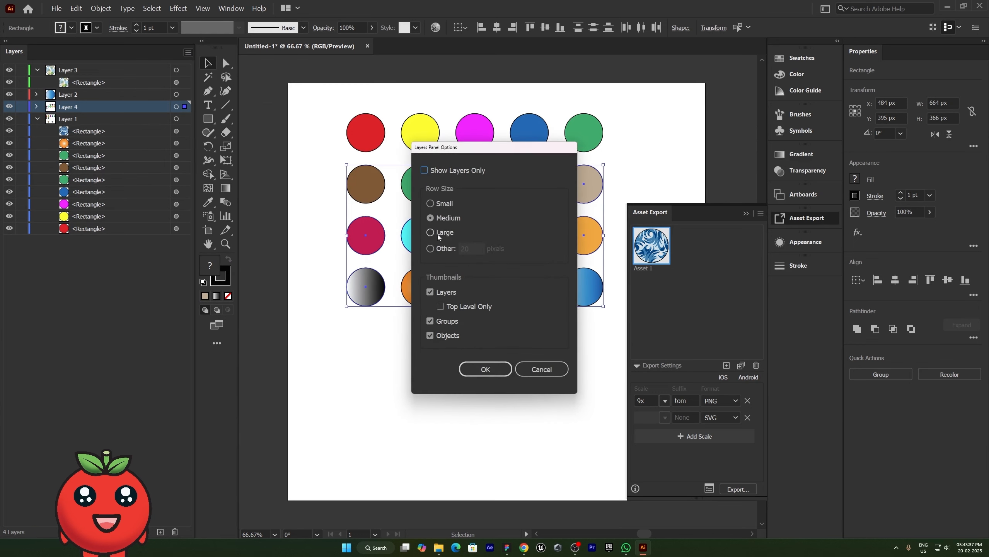
pyautogui.click(485, 369)
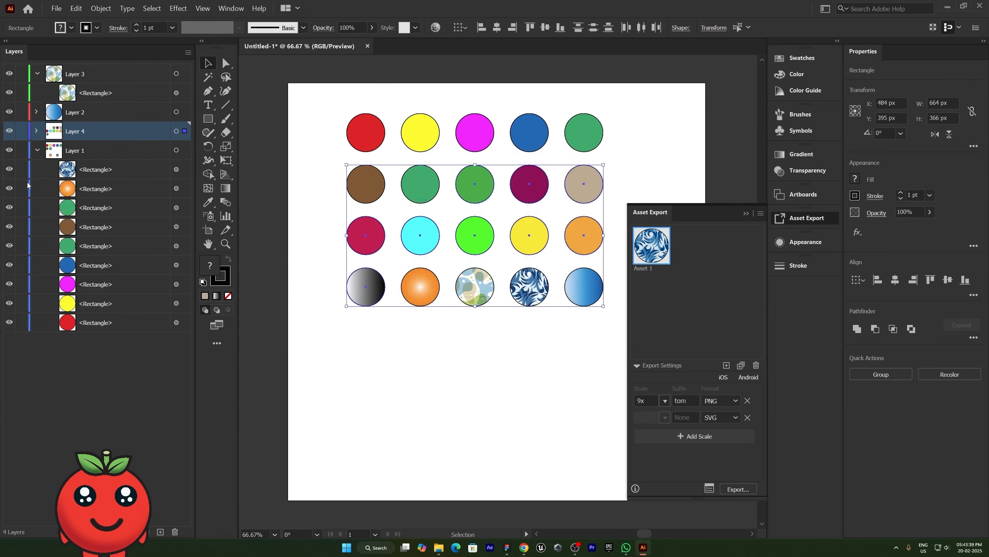
# Set a custom row size of 100 pixels for the layer list and look through the enlarged thumbnails
pyautogui.click(188, 52)
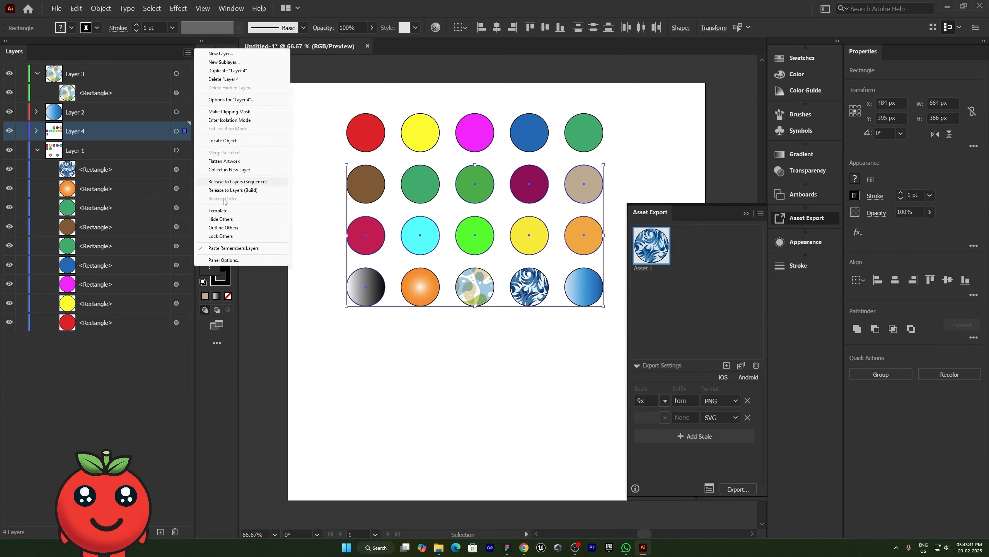
pyautogui.click(225, 261)
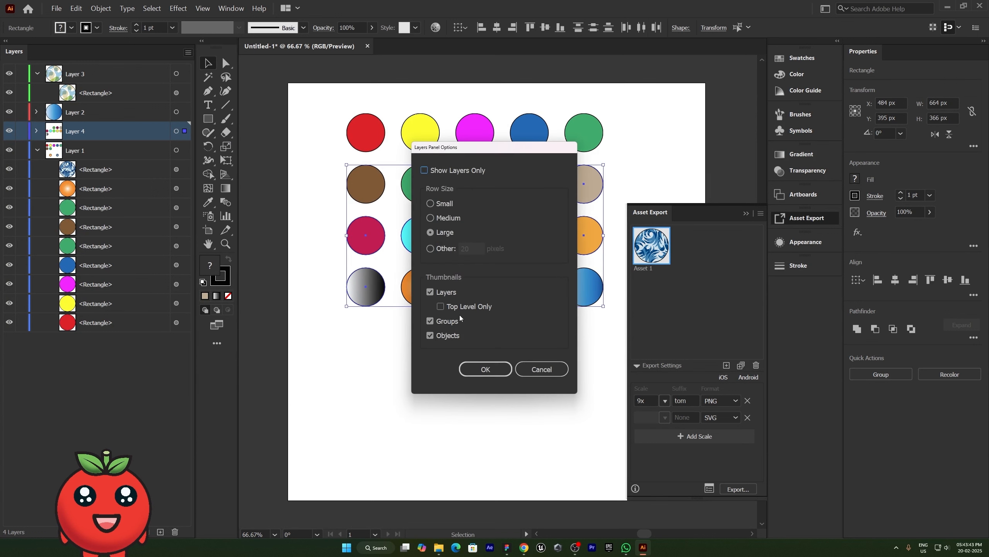
pyautogui.click(440, 249)
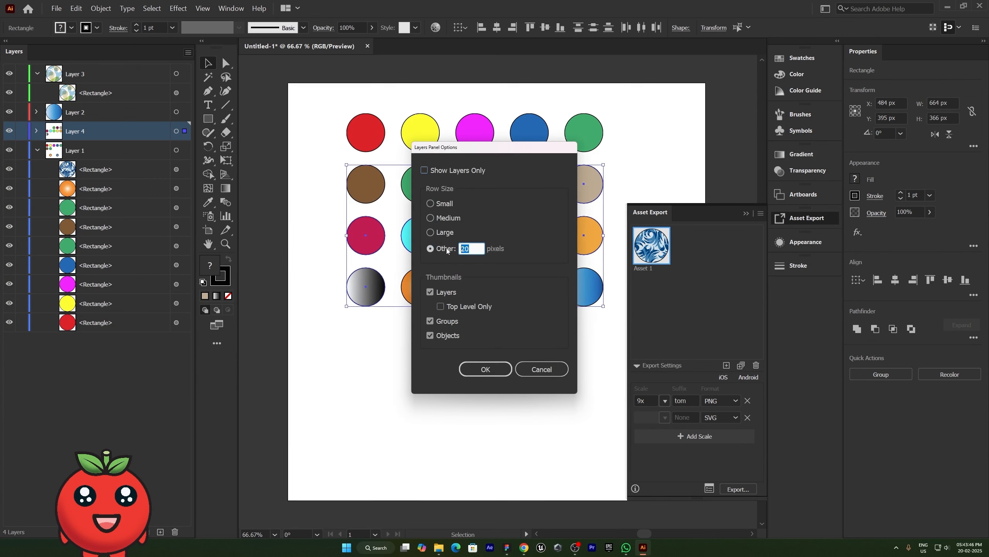
pyautogui.write('100')
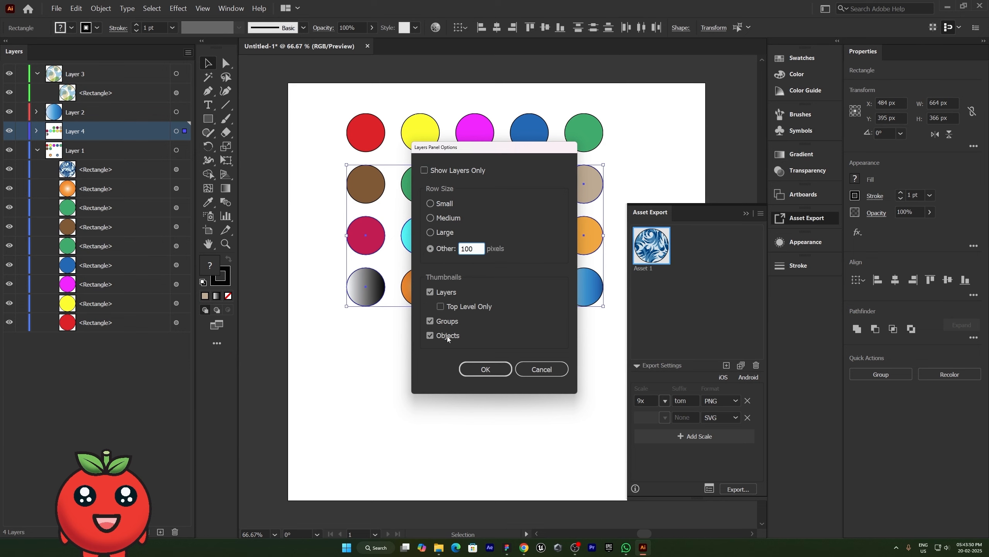
pyautogui.click(484, 365)
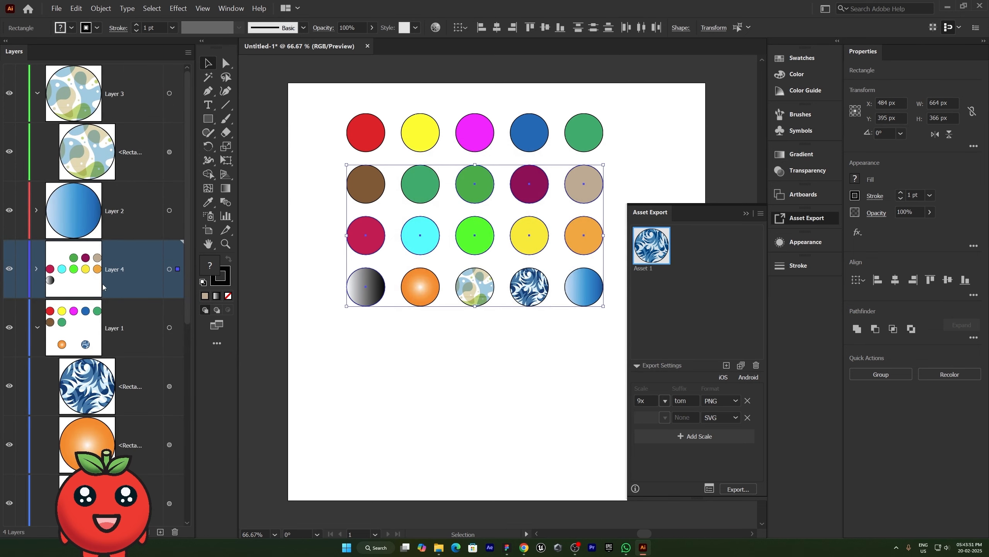
pyautogui.scroll(-3, 104, 288)
pyautogui.scroll(3, 107, 293)
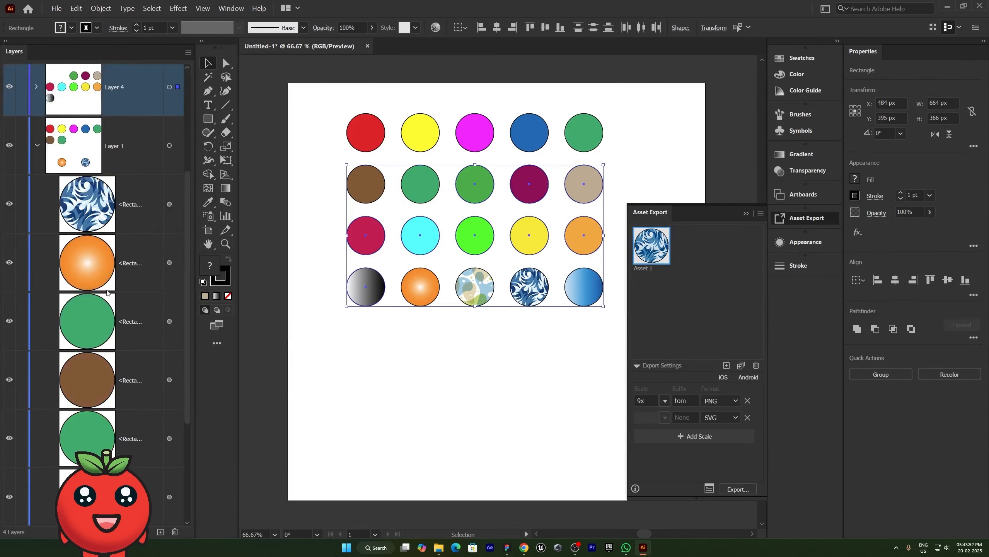
# Set the layer list's row size to Medium and restrict the list to layers only
pyautogui.click(188, 52)
pyautogui.click(324, 228)
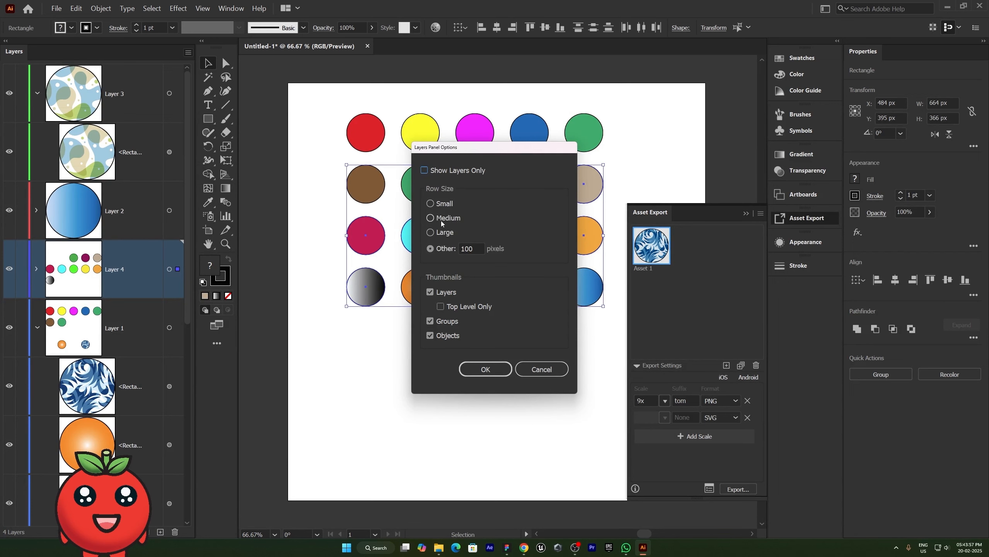
pyautogui.click(440, 220)
pyautogui.press('Return')
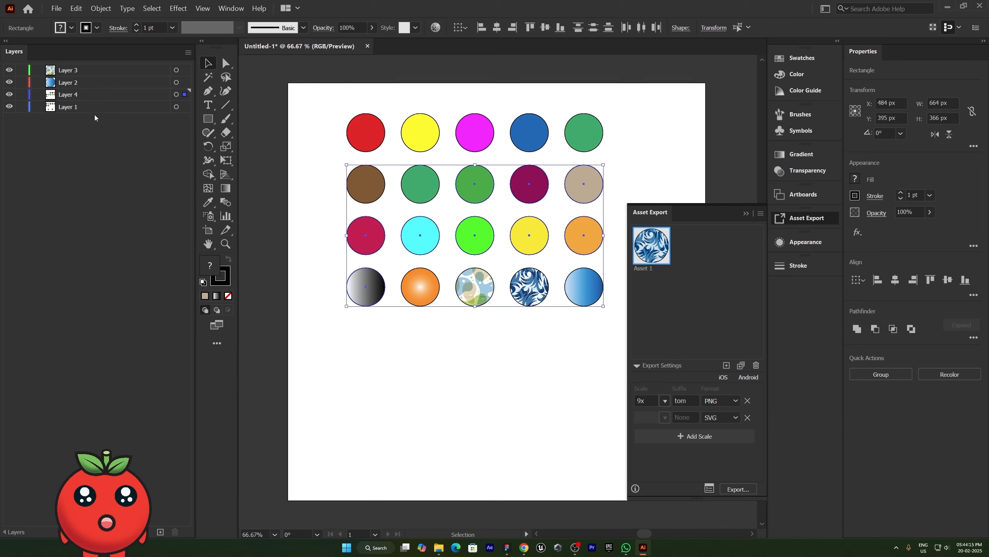
# Select all the circles across the four layers, and turn off Show Layers Only for the layer list
pyautogui.moveTo(577, 351); pyautogui.dragTo(327, 139)
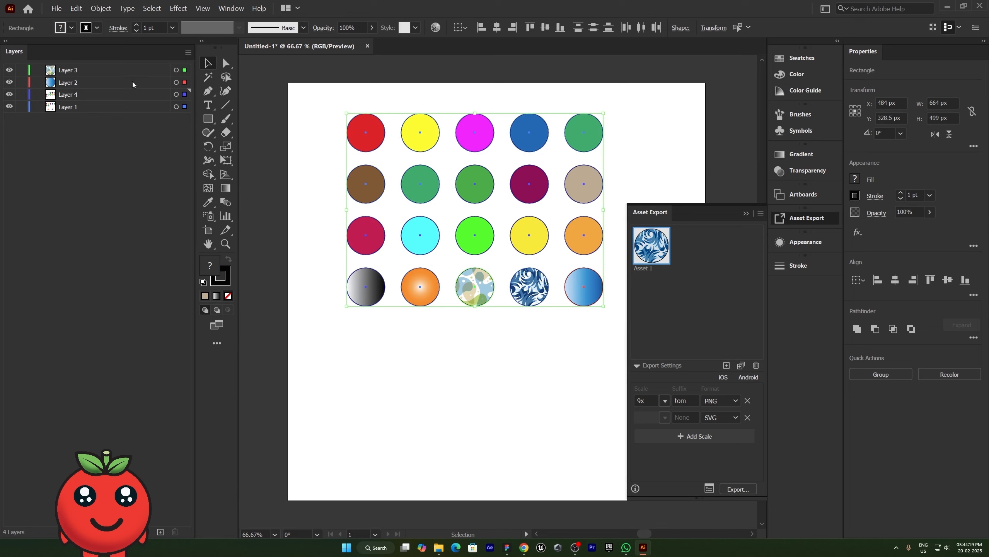
pyautogui.click(188, 52)
pyautogui.click(232, 260)
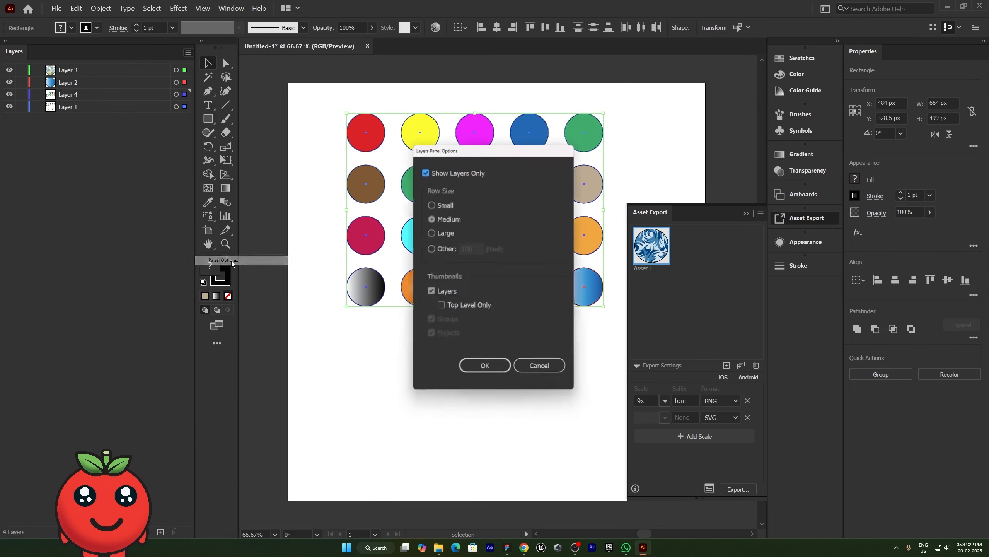
pyautogui.click(442, 172)
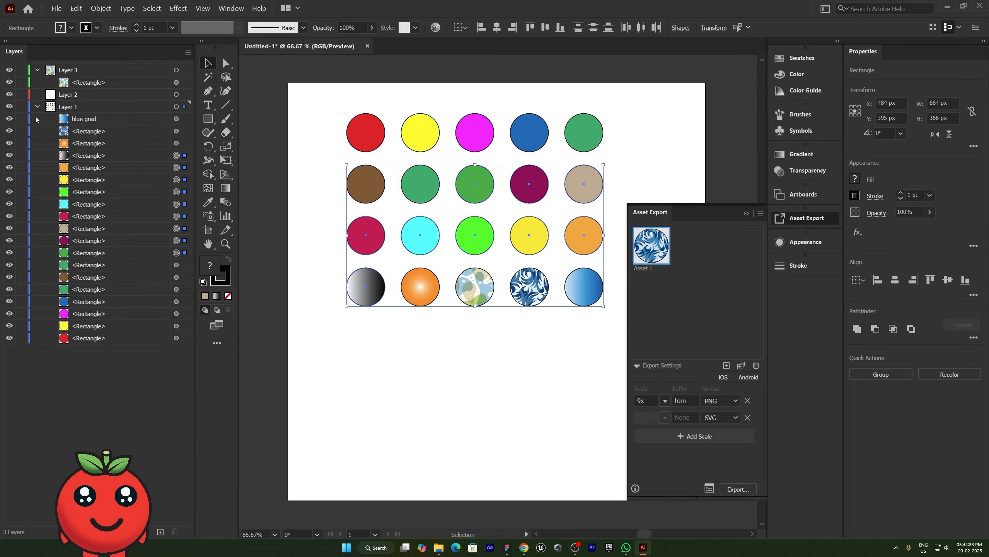
# Undo the layer collecting, moving and deleting until all the circles are back in Layer 1
pyautogui.hotkey('ctrl', 'z')
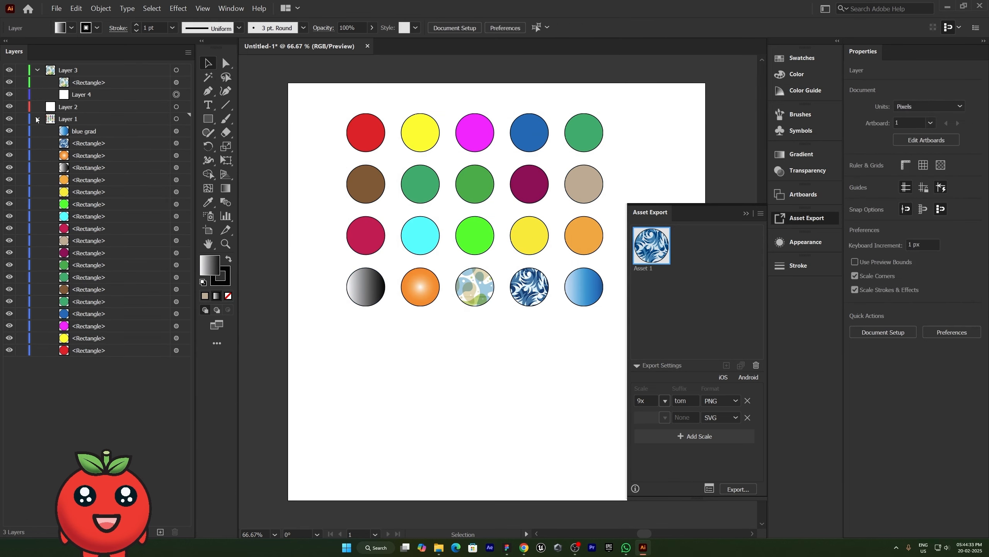
pyautogui.hotkey('ctrl', 'z')
pyautogui.hotkey('ctrl', 'z')
pyautogui.hotkey('ctrl', 'z')
pyautogui.hotkey('ctrl', 'z')
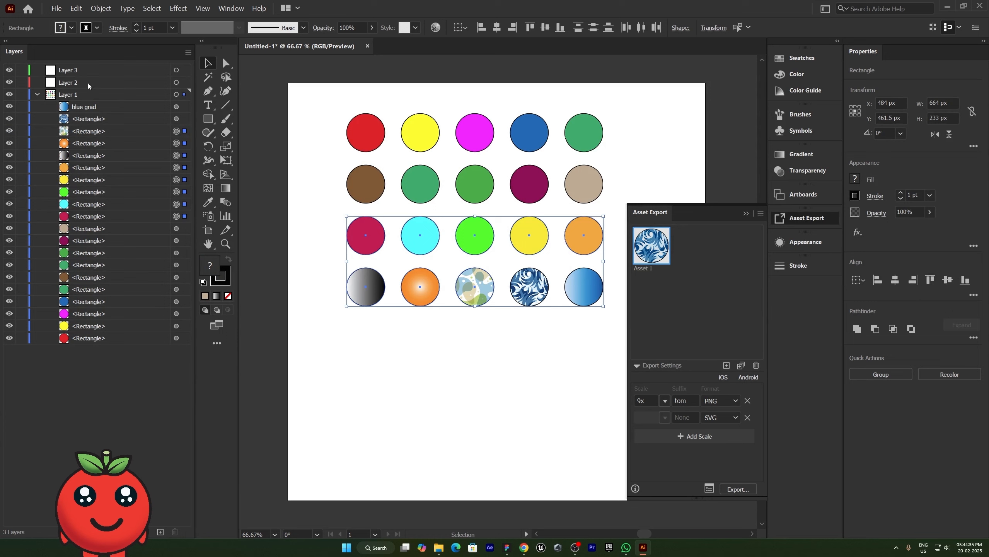
# Delete the empty Layer 2 and Layer 3
pyautogui.click(91, 83)
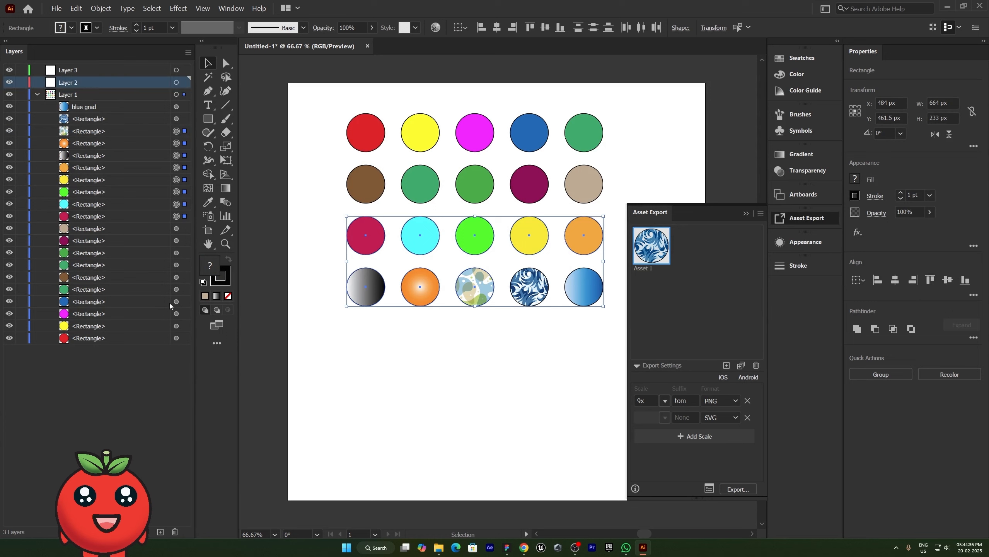
pyautogui.click(177, 530)
pyautogui.click(188, 52)
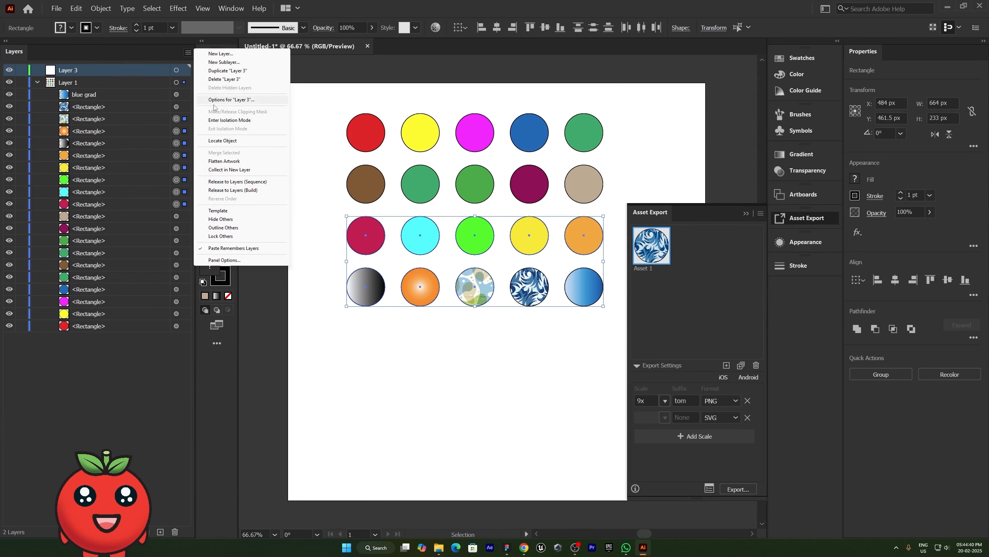
pyautogui.click(224, 79)
# Duplicate Layer 1 with all its circles
pyautogui.click(188, 52)
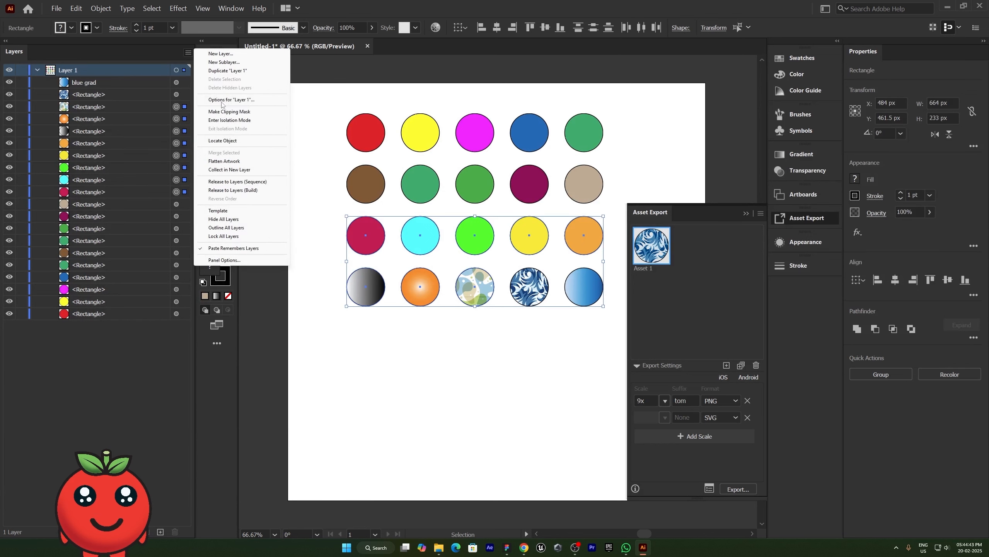
pyautogui.click(227, 70)
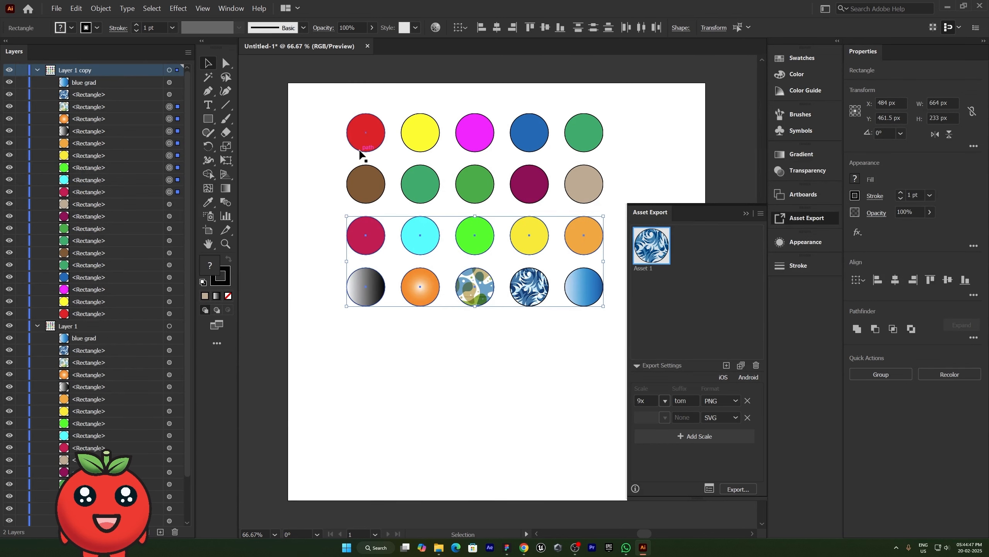
# Select Layer 1 and Layer 1 copy together, and flatten their artwork into a single layer
pyautogui.click(187, 52)
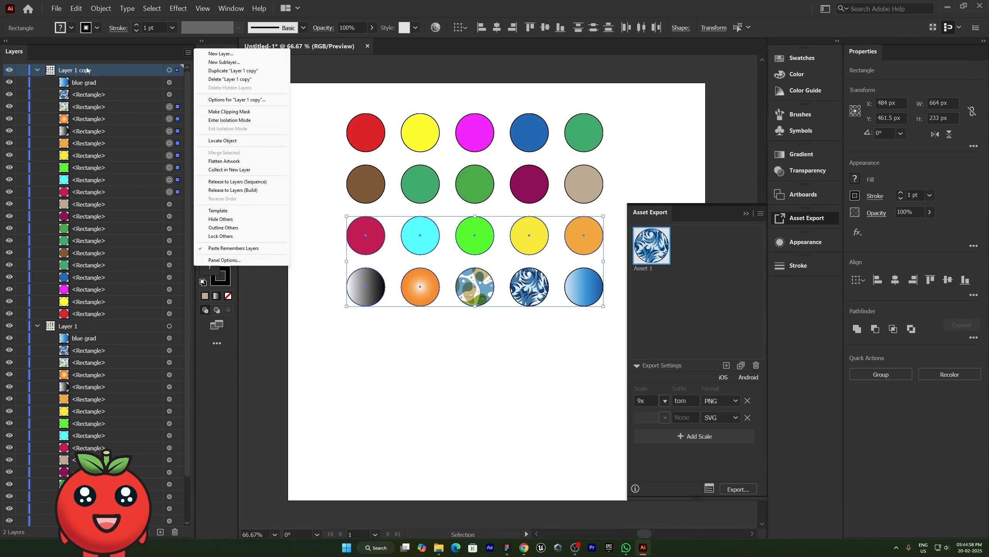
pyautogui.click(74, 330)
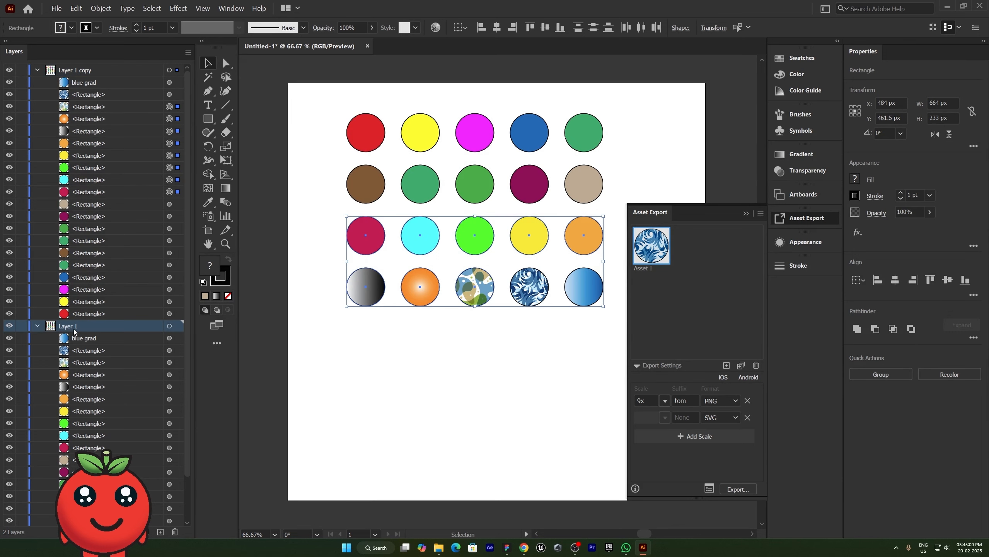
pyautogui.keyDown('shift'); pyautogui.click(80, 67); pyautogui.keyUp('shift')
pyautogui.click(188, 52)
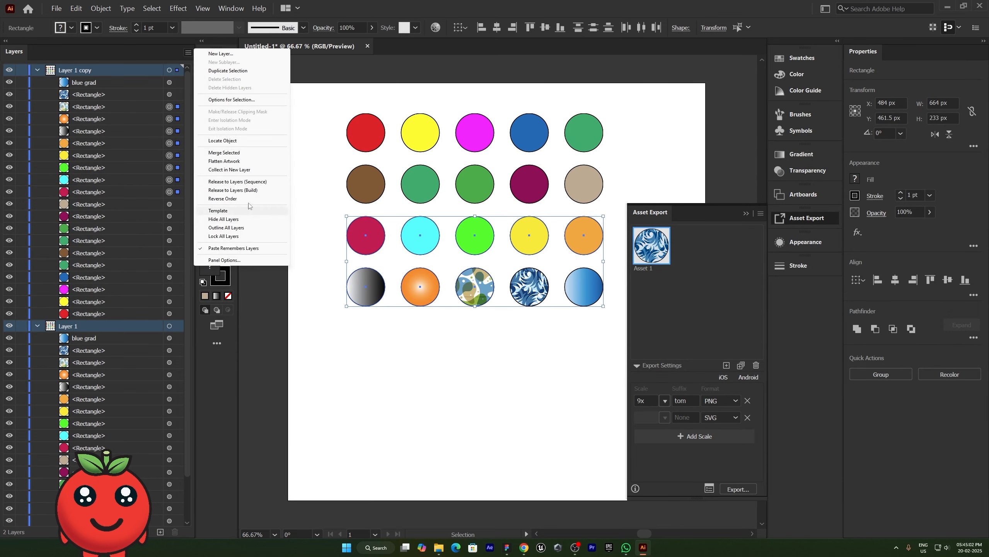
pyautogui.click(228, 162)
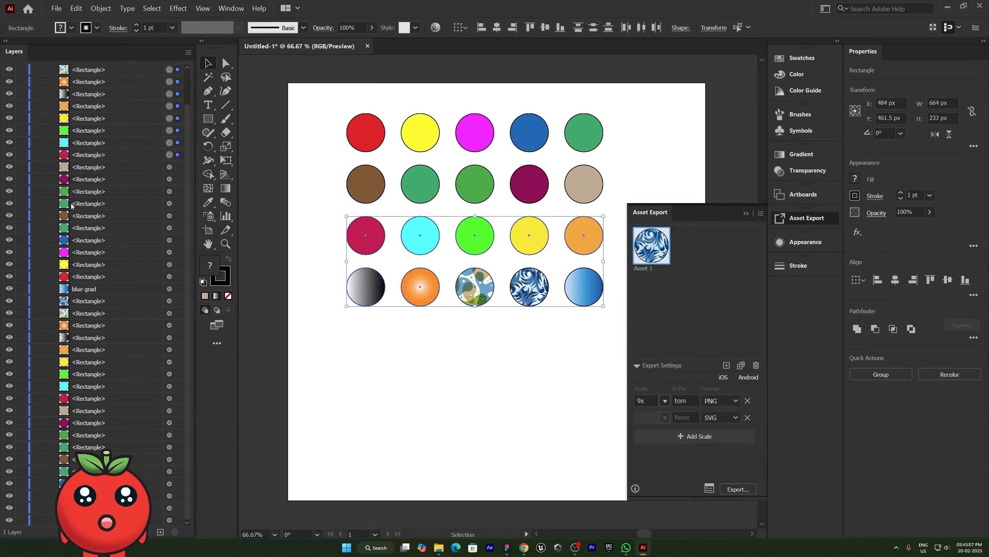
pyautogui.scroll(2, 73, 129)
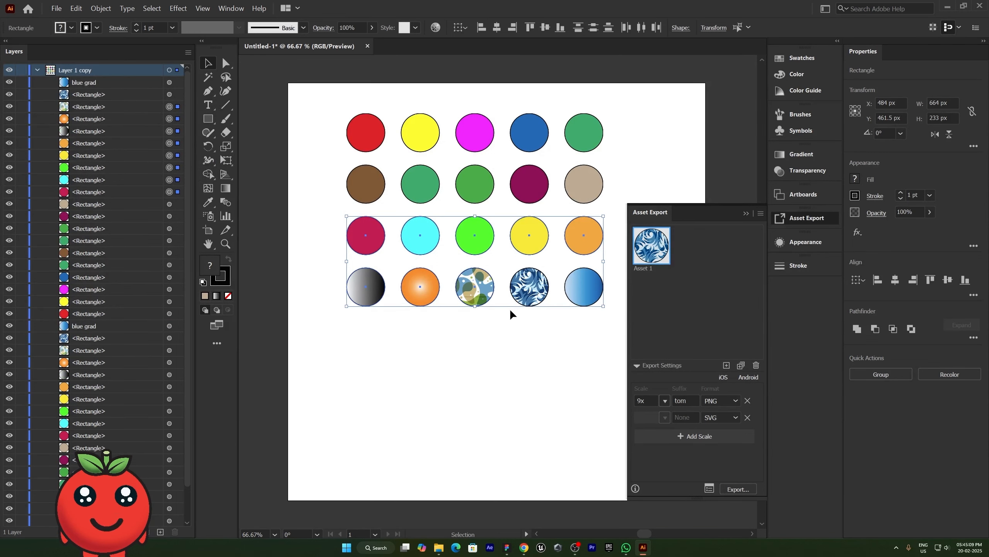
# Move the selected circles from the two lower rows straight down below the grid, and select the green circle in the second row
pyautogui.moveTo(473, 284); pyautogui.dragTo(474, 388)
pyautogui.click(473, 157)
pyautogui.click(461, 195)
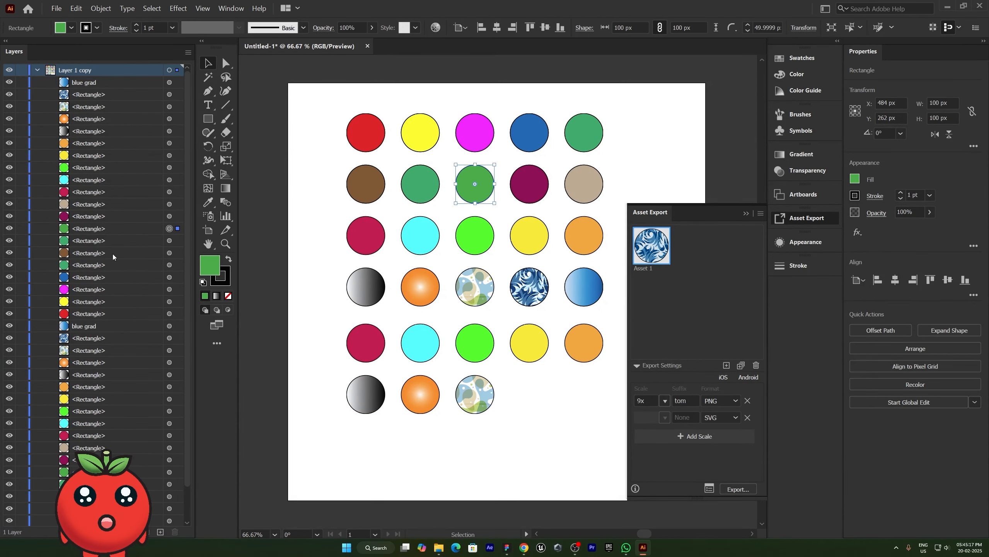
# Undo the circle move, the artwork flattening and the duplication of Layer 1
pyautogui.hotkey('ctrl', 'z')
pyautogui.hotkey('ctrl', 'z')
pyautogui.hotkey('ctrl', 'z')
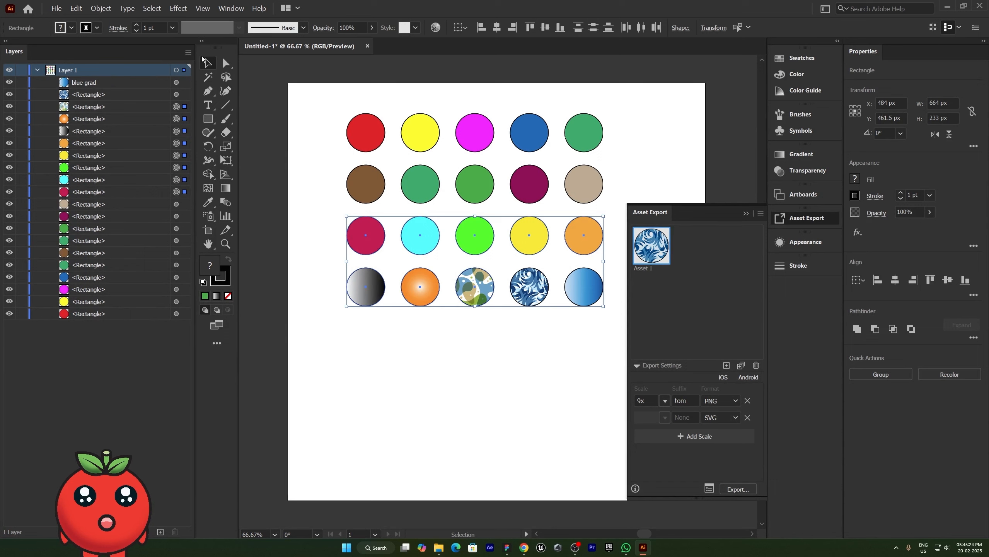
# Release the circles of Layer 1 to separate sublayers using the Sequence option
pyautogui.click(188, 51)
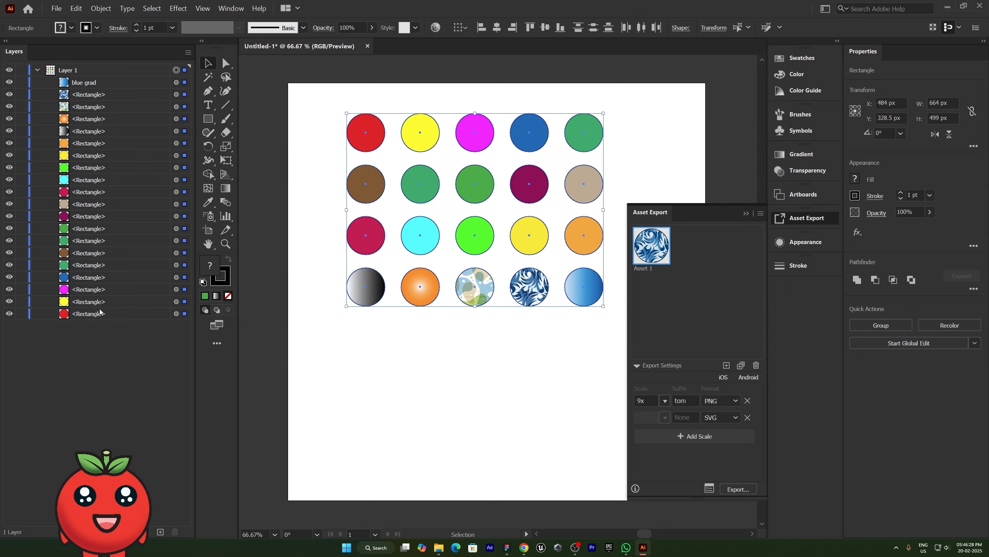
pyautogui.click(188, 52)
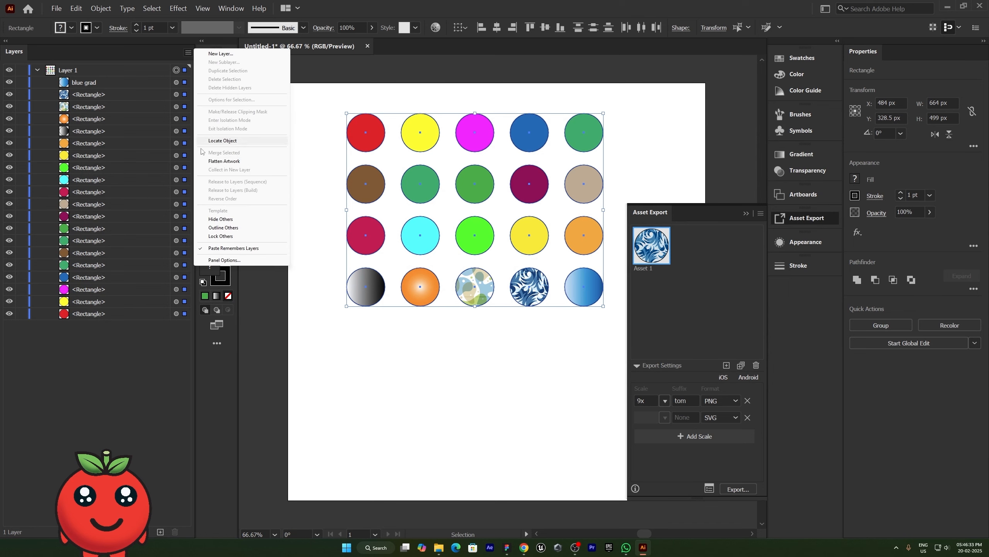
pyautogui.click(98, 72)
pyautogui.click(189, 53)
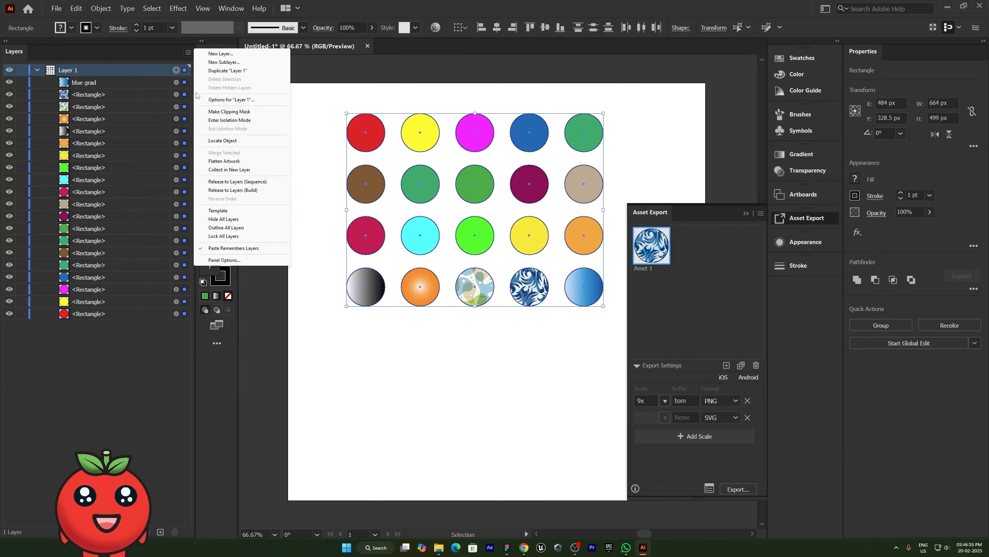
pyautogui.click(251, 182)
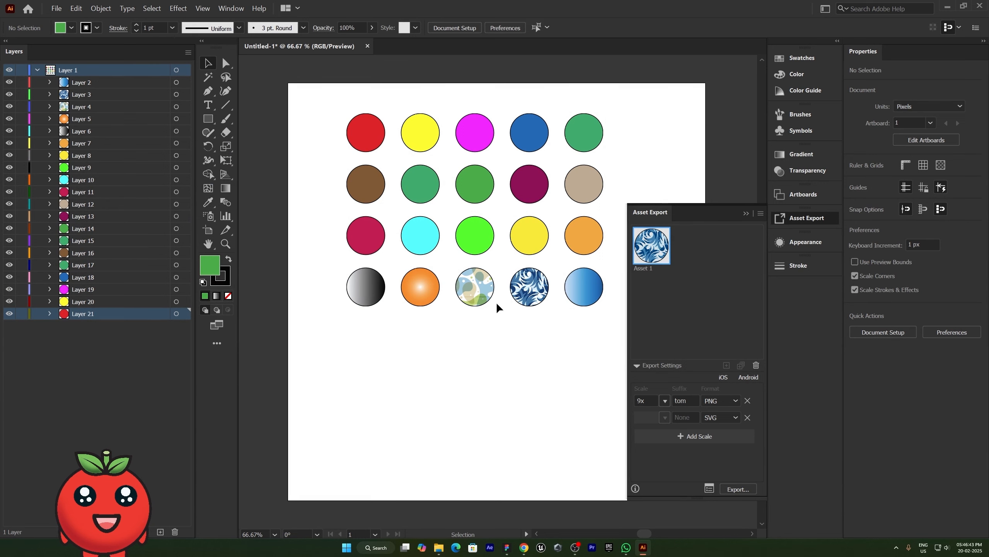
# Select individual circles on the artboard one after another to examine which sublayer and layer colour each belongs to
pyautogui.click(485, 297)
pyautogui.click(530, 288)
pyautogui.click(592, 287)
pyautogui.click(579, 233)
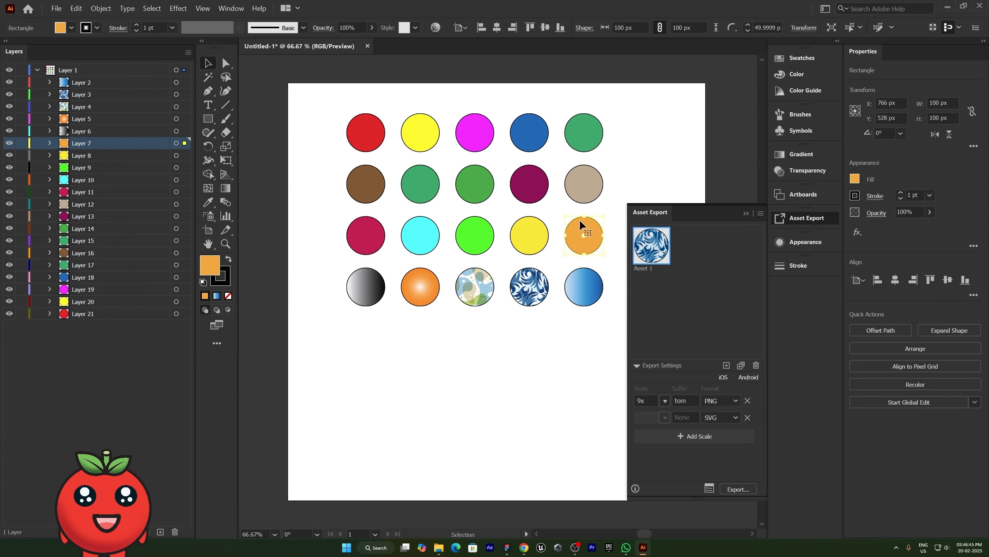
pyautogui.click(582, 186)
pyautogui.click(574, 132)
pyautogui.click(529, 133)
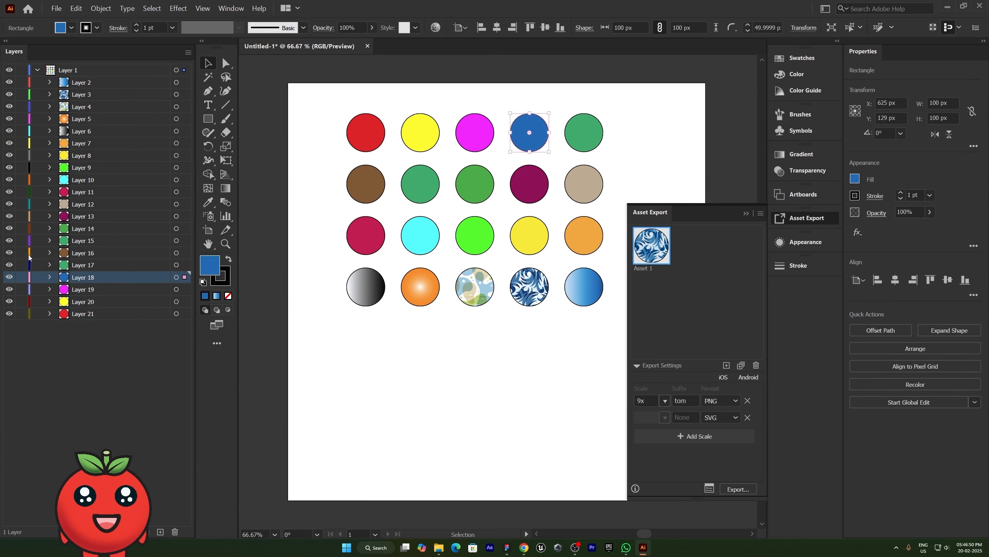
# Select the brown circle through Layer 16, and set that layer's colour to custom pink with Red 219, Green 36, Blue 137
pyautogui.click(176, 252)
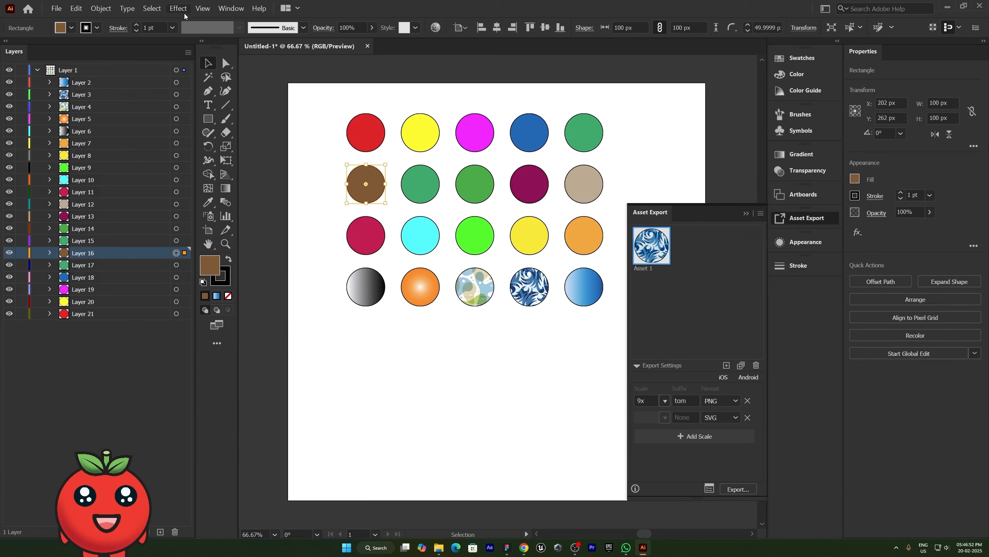
pyautogui.click(187, 52)
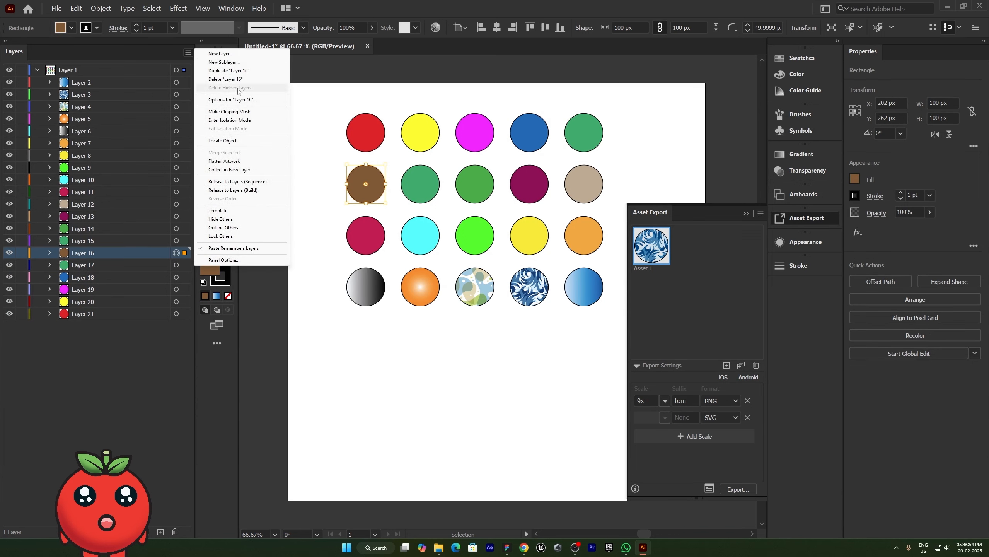
pyautogui.click(235, 100)
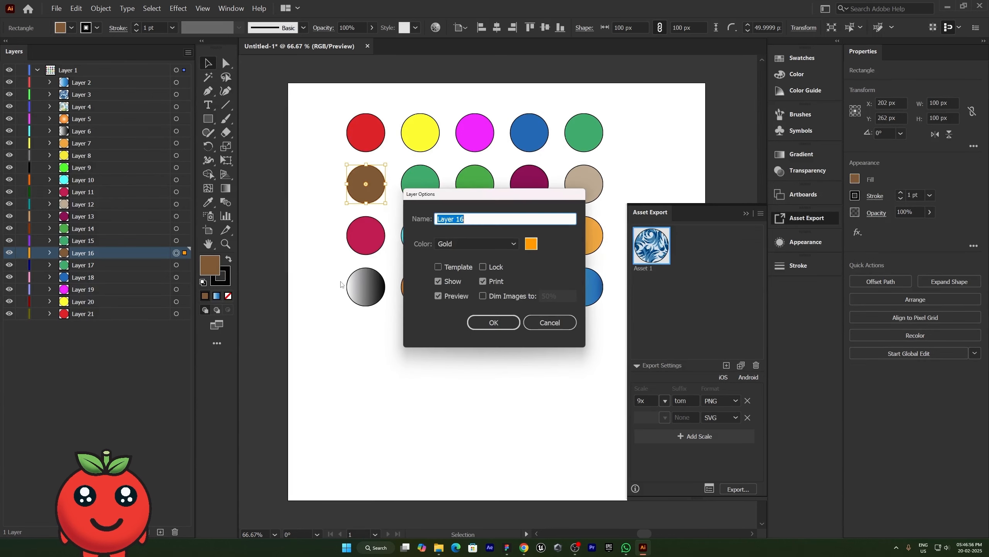
pyautogui.click(533, 240)
pyautogui.click(554, 259)
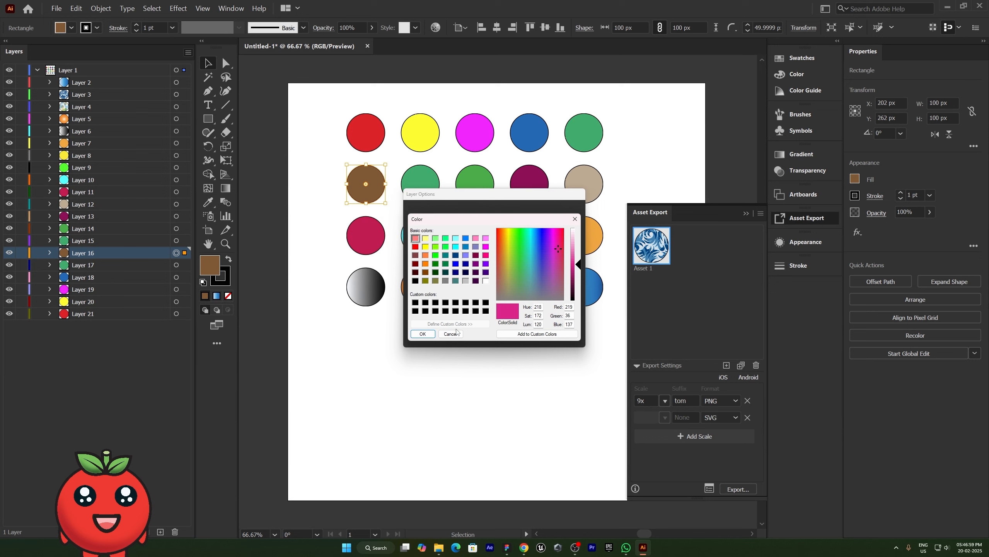
pyautogui.click(422, 333)
pyautogui.click(493, 323)
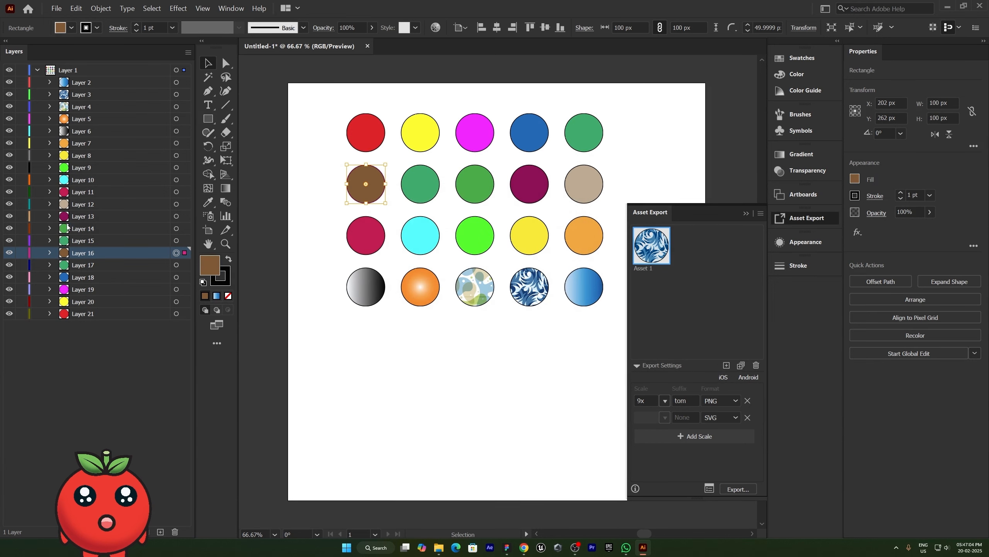
# Undo the layer colour change and sequence release, and release Layer 1's circles to layers with the Build option
pyautogui.hotkey('ctrl', 'z')
pyautogui.hotkey('ctrl', 'z')
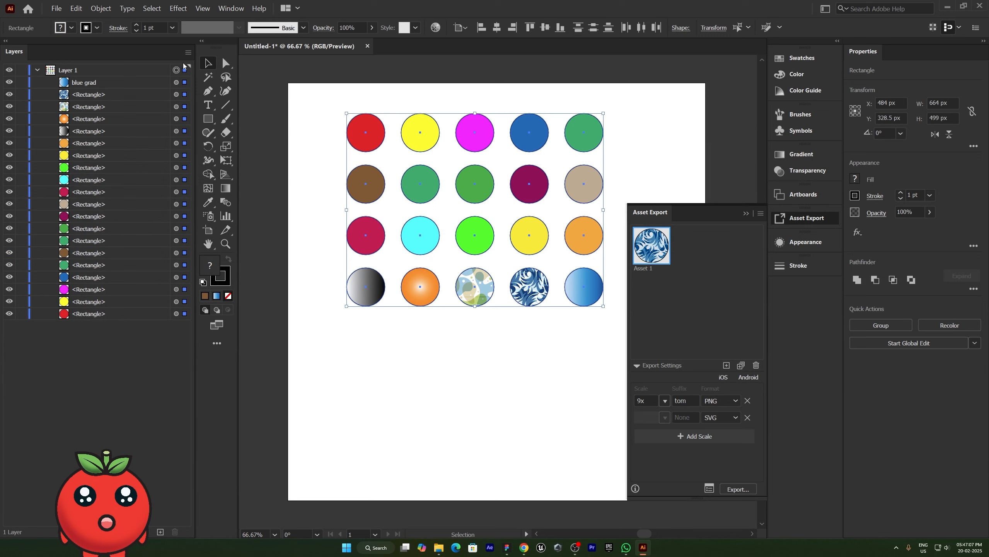
pyautogui.click(188, 52)
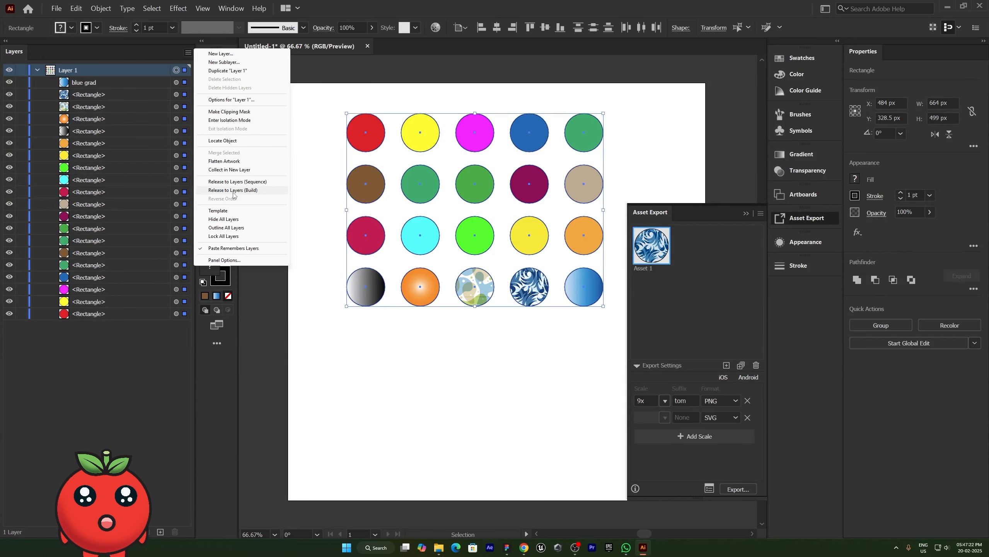
pyautogui.click(233, 191)
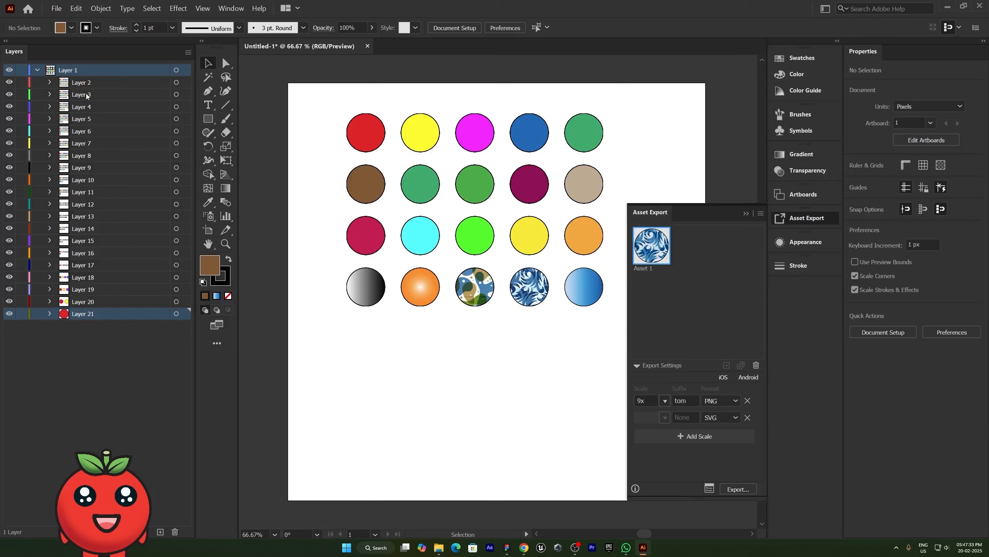
# Expand and collapse Layer 2 and Layer 3 to examine which circles each built sublayer contains
pyautogui.click(89, 83)
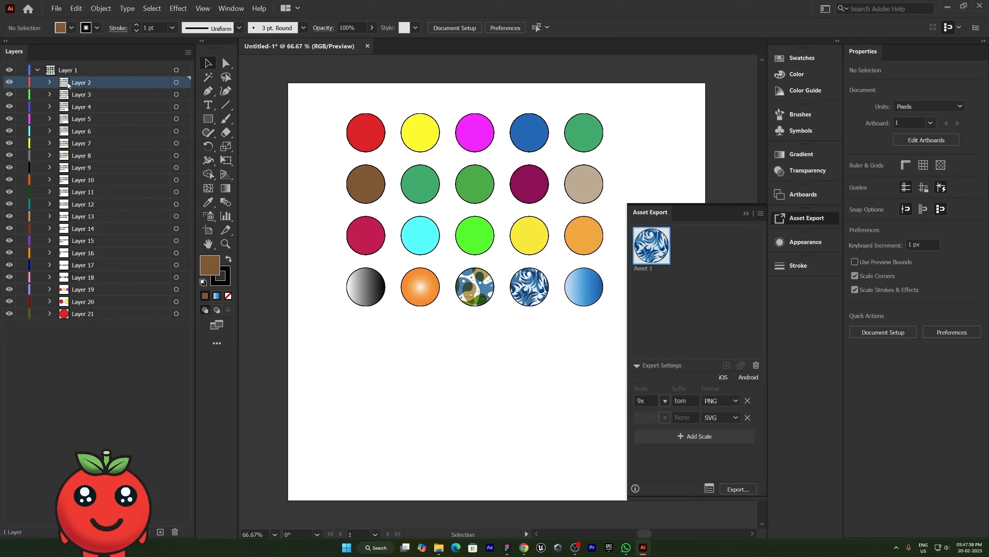
pyautogui.click(50, 83)
pyautogui.click(49, 83)
pyautogui.click(49, 94)
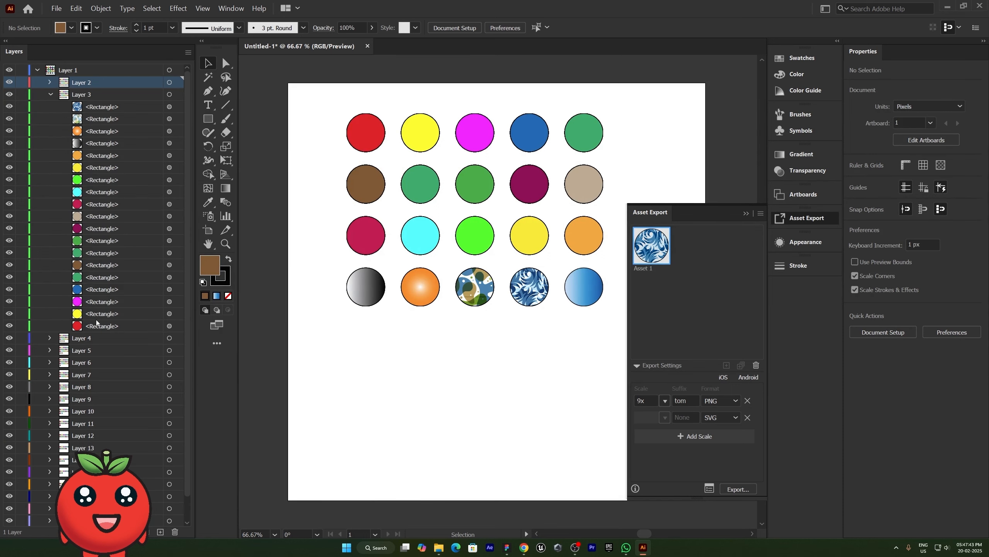
pyautogui.click(50, 95)
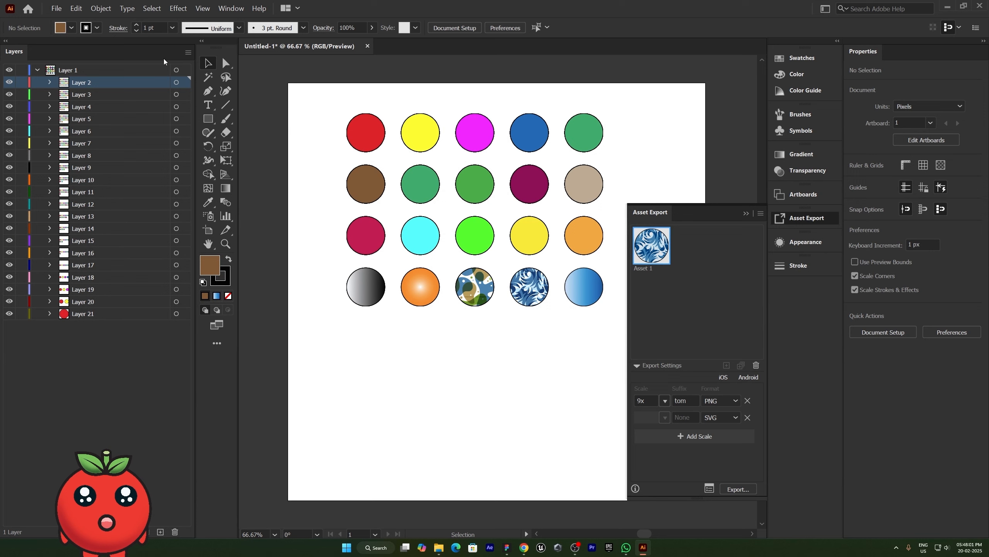
# Outline all layers other than Layer 2, and return all layers to preview with Layer 1's artwork selected
pyautogui.click(187, 52)
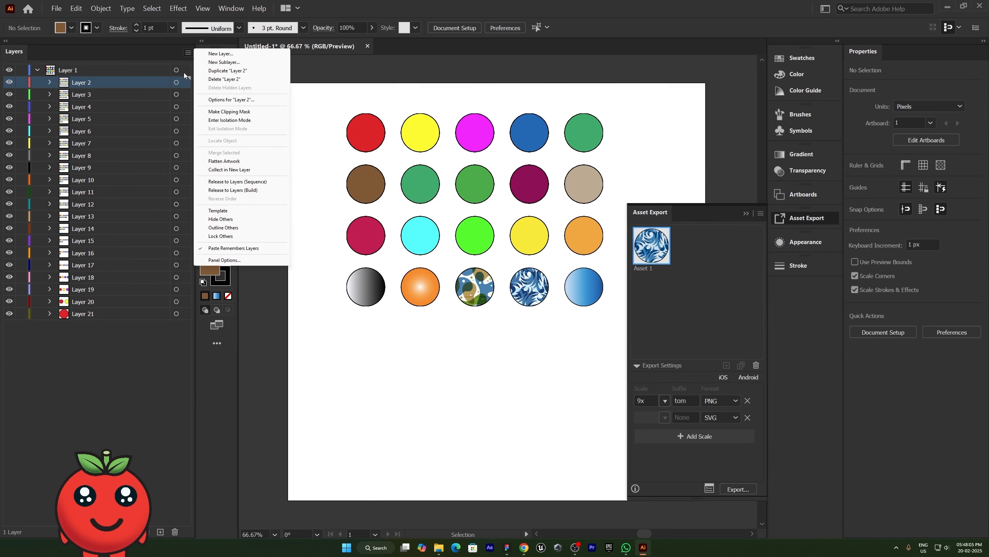
pyautogui.click(242, 229)
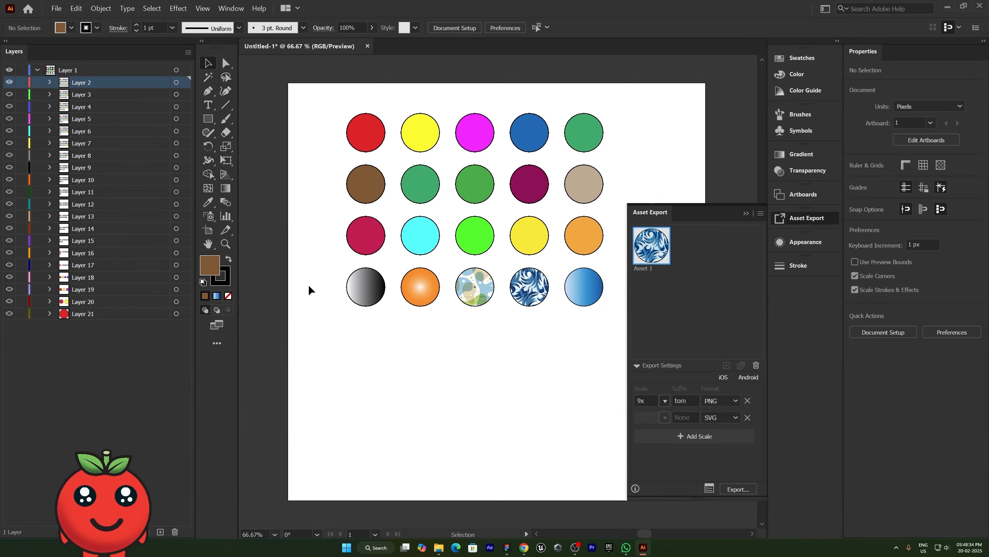
pyautogui.click(176, 71)
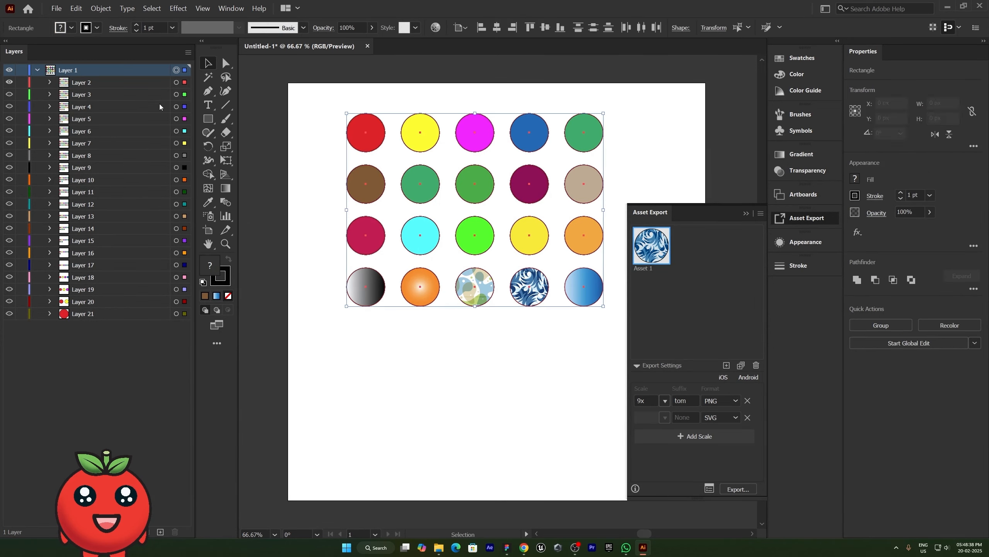
pyautogui.click(188, 53)
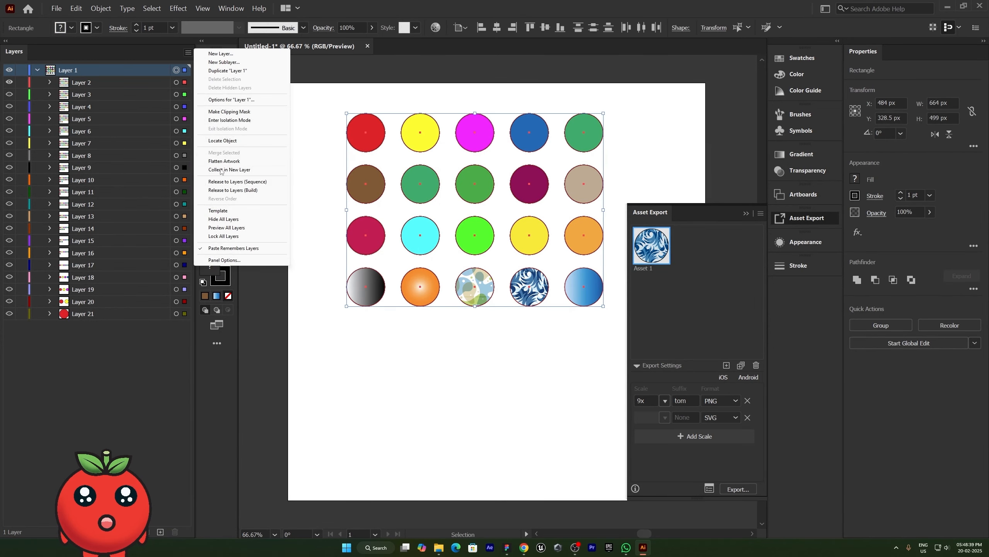
pyautogui.click(231, 227)
# Switch all layers to outline display, and toggle the document between Outline and Preview view
pyautogui.click(188, 54)
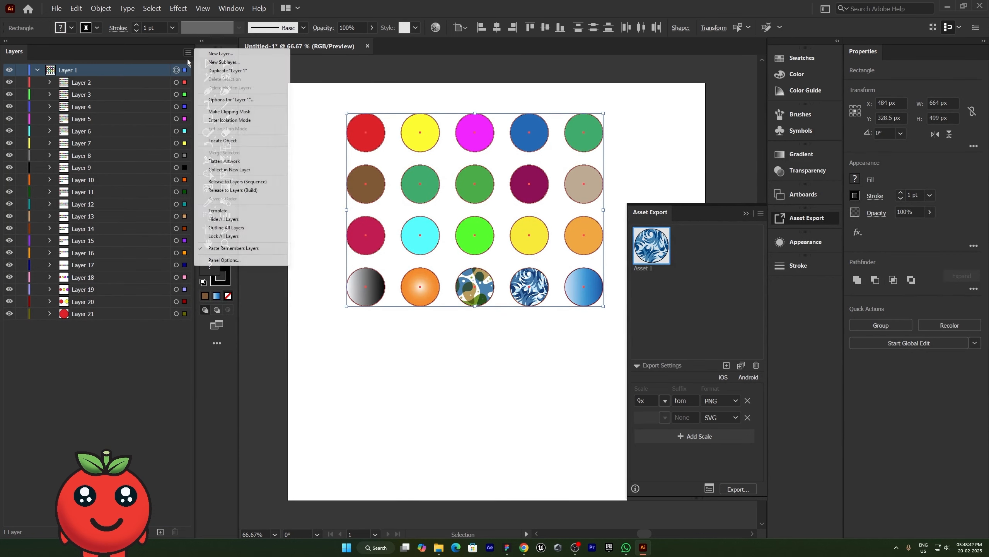
pyautogui.click(228, 228)
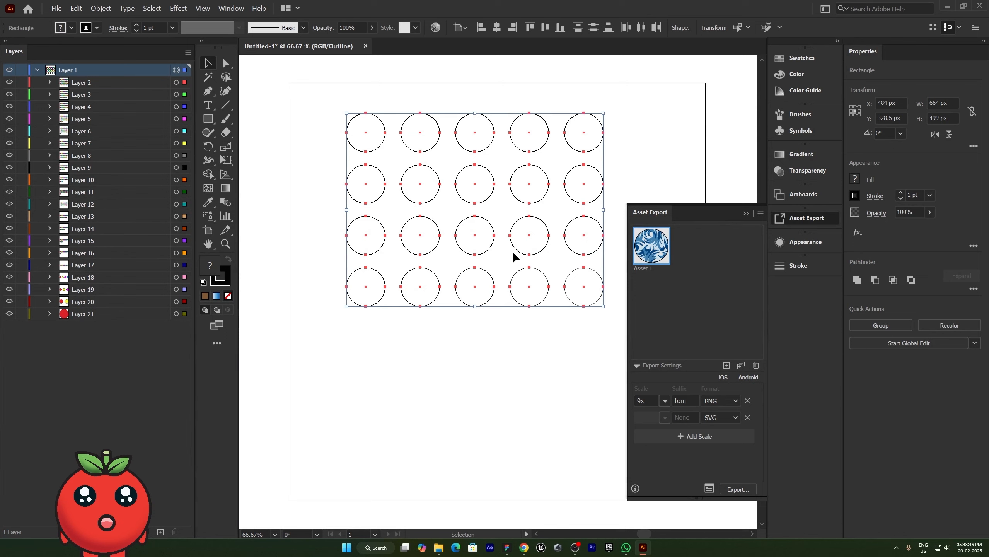
pyautogui.press('a')
pyautogui.hotkey('ctrl', 'y')
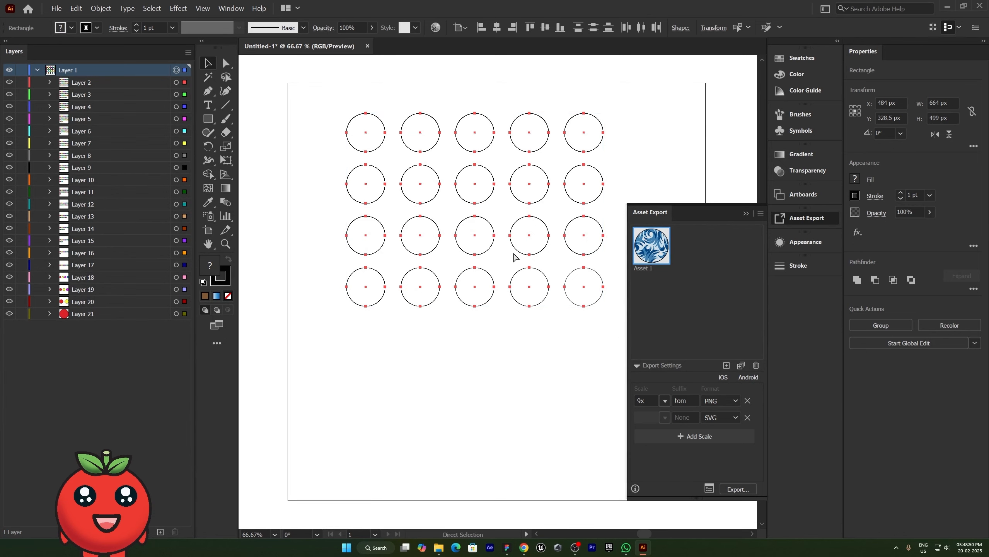
pyautogui.hotkey('ctrl', 'y')
# Clear the selection, and select the middle circle of the third row by its outline before deselecting it again
pyautogui.press('v')
pyautogui.click(495, 332)
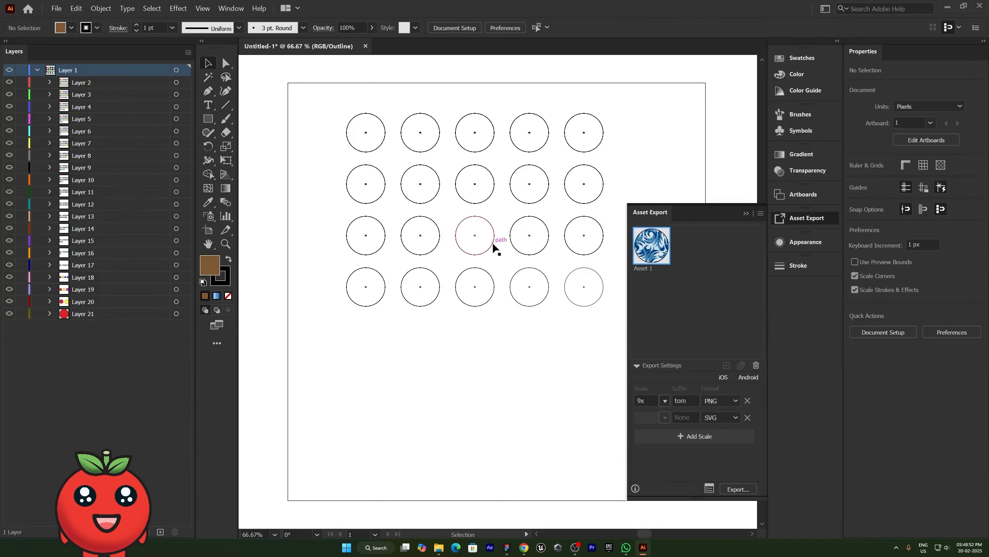
pyautogui.click(492, 242)
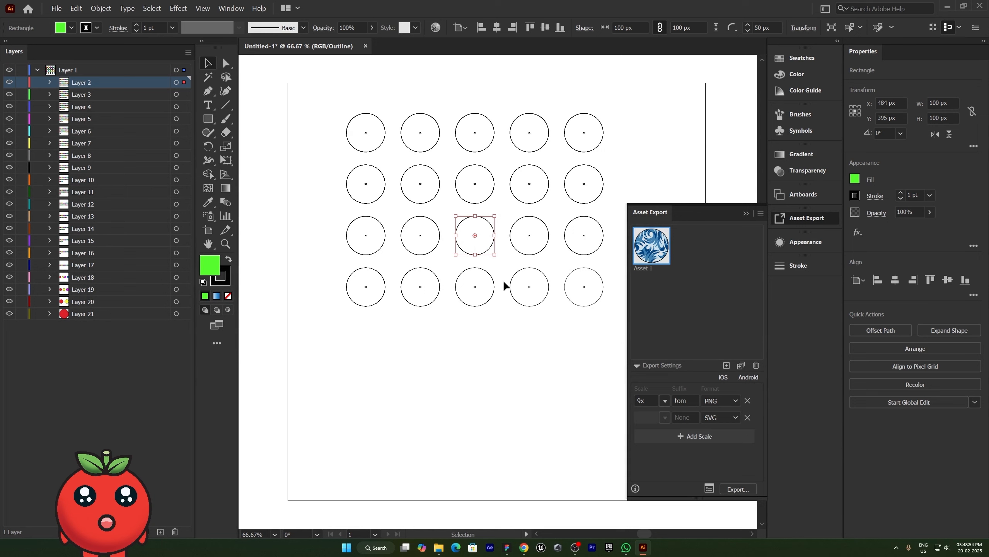
pyautogui.click(402, 343)
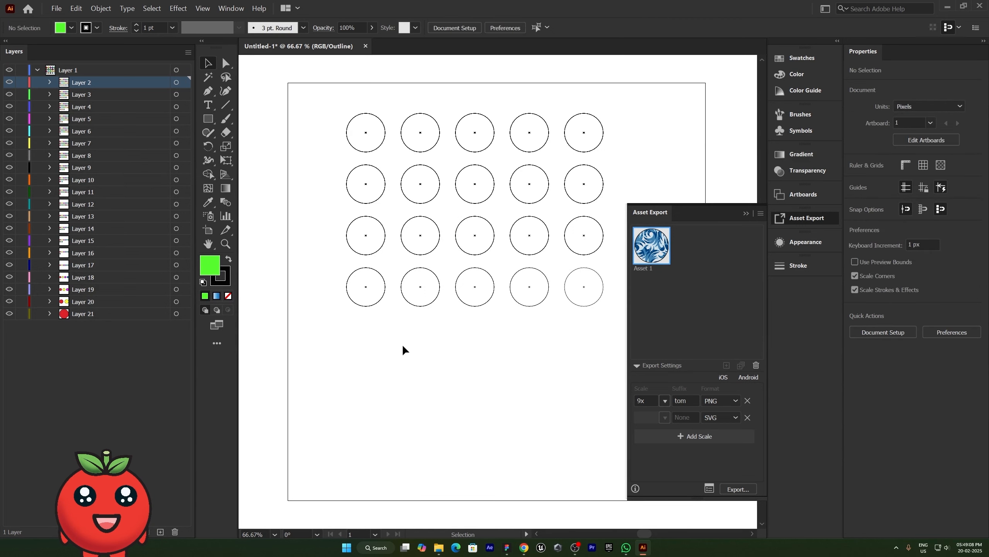
# Switch to the Direct Selection tool, and toggle the Outline view again with nothing selected
pyautogui.press('a')
pyautogui.hotkey('ctrl', 'y')
pyautogui.hotkey('ctrl', 'y')
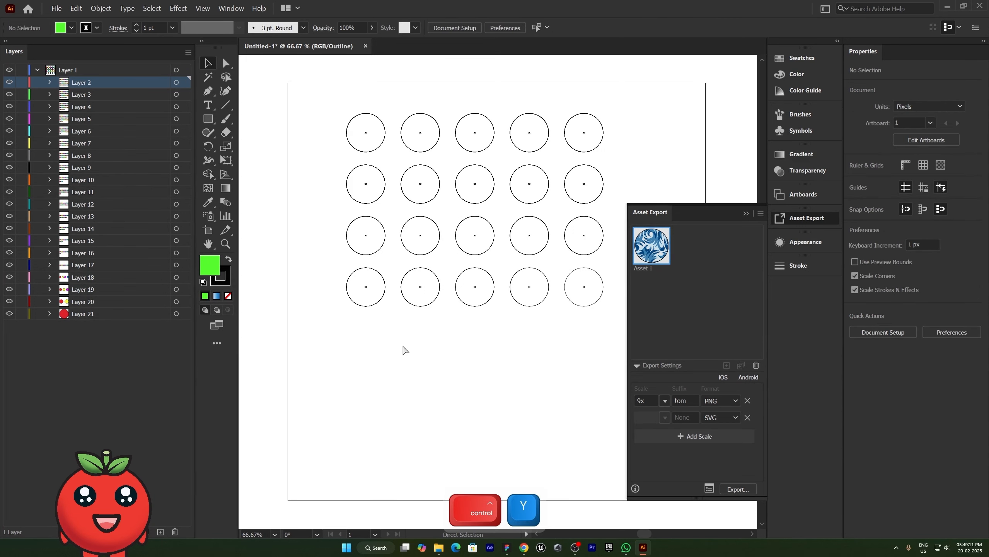
# Toggle the document between Outline and Preview view, ending in Preview, and switch to the Selection tool
pyautogui.hotkey('ctrl', 'y')
pyautogui.hotkey('ctrl', 'y')
pyautogui.hotkey('ctrl', 'y')
pyautogui.press('v')
pyautogui.click(188, 53)
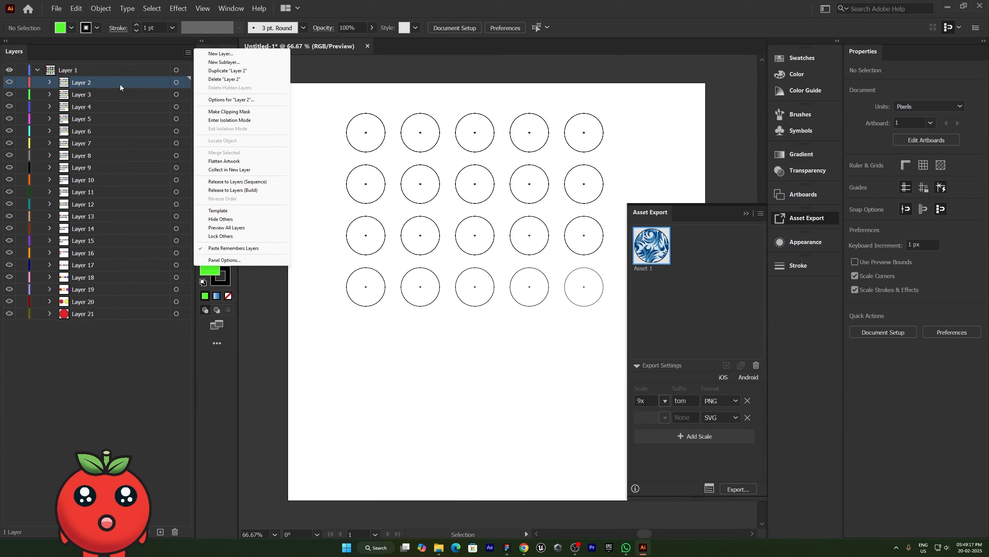
pyautogui.click(3, 82)
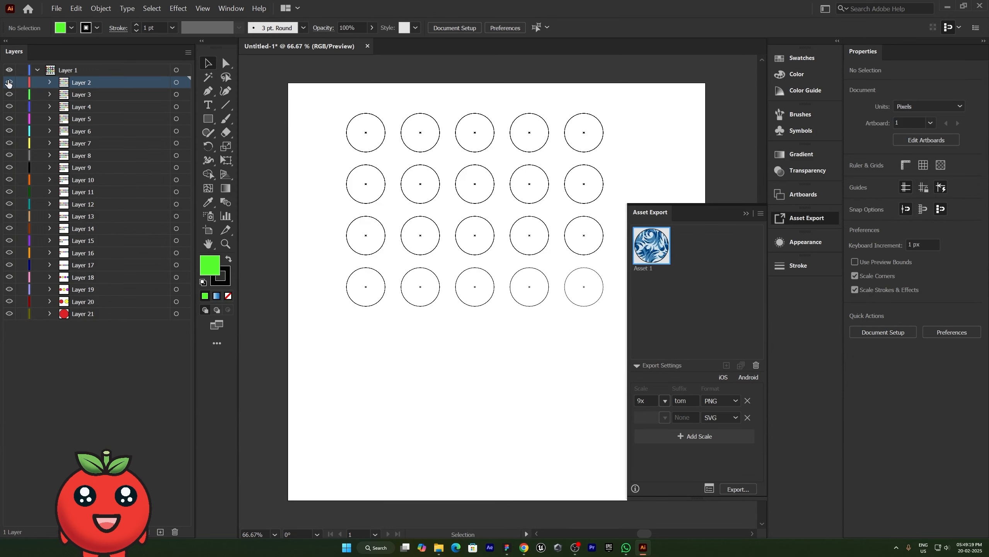
# Select all of Layer 1's artwork and return all layers from outline to preview display
pyautogui.click(176, 71)
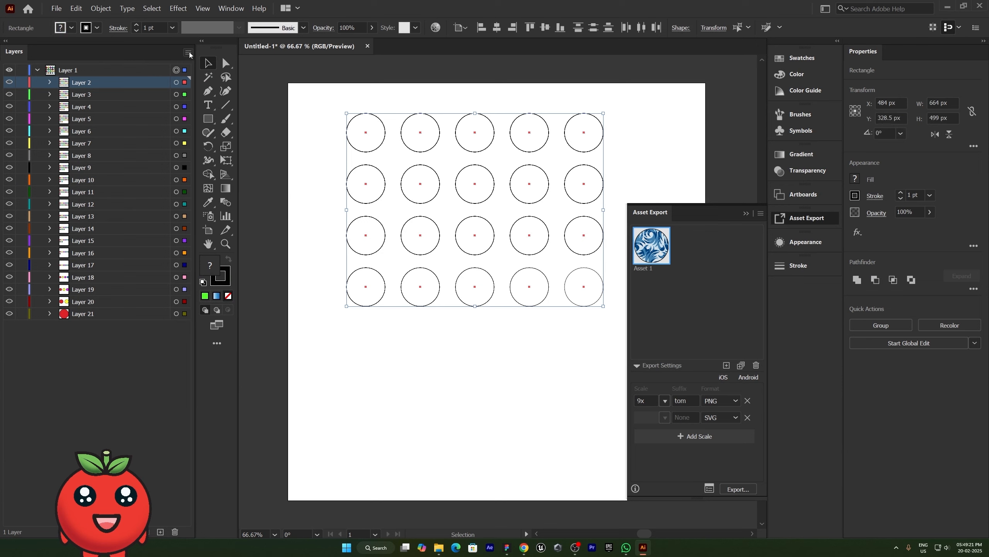
pyautogui.click(188, 53)
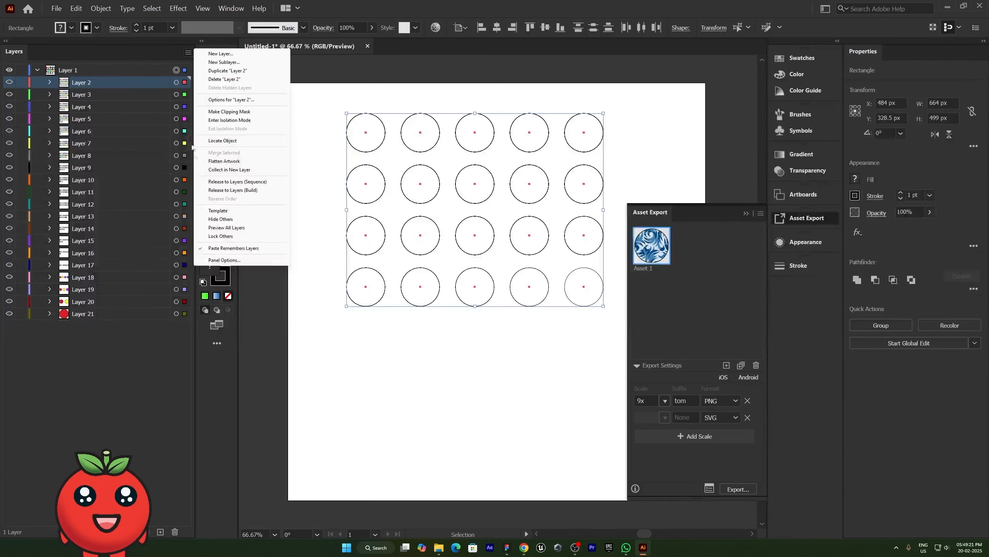
pyautogui.click(227, 227)
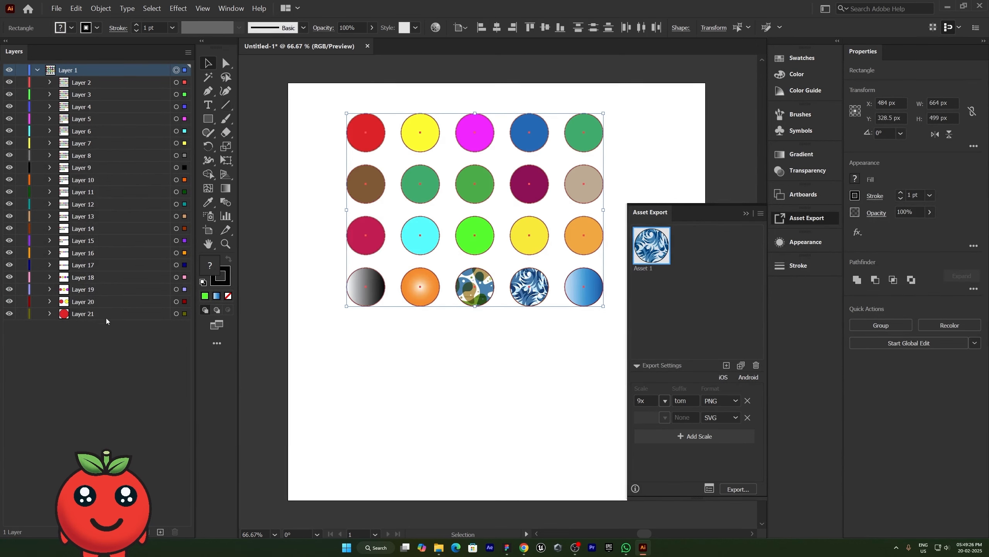
# Turn Layer 1 into a template layer and hide its sublayers, Layer 2 through Layer 21
pyautogui.click(188, 52)
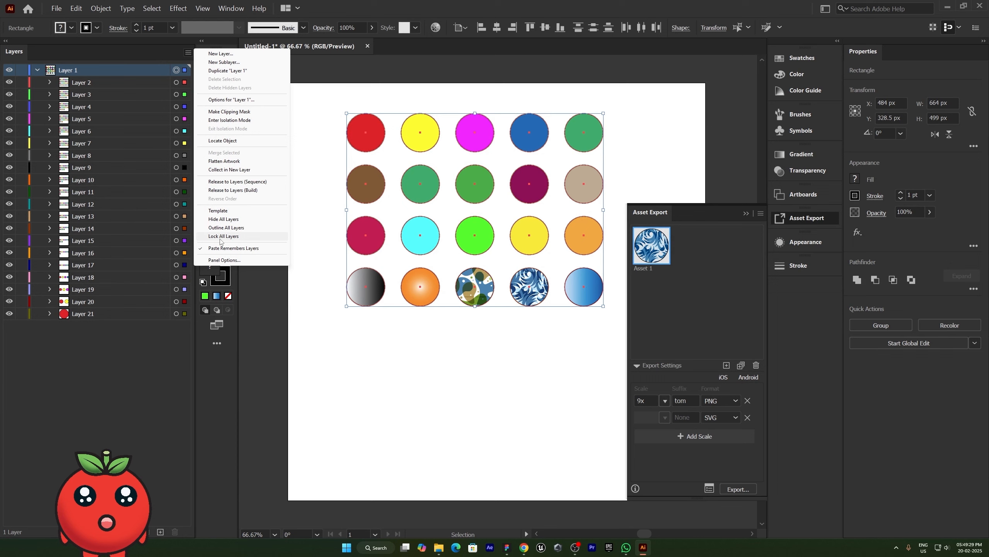
pyautogui.click(217, 211)
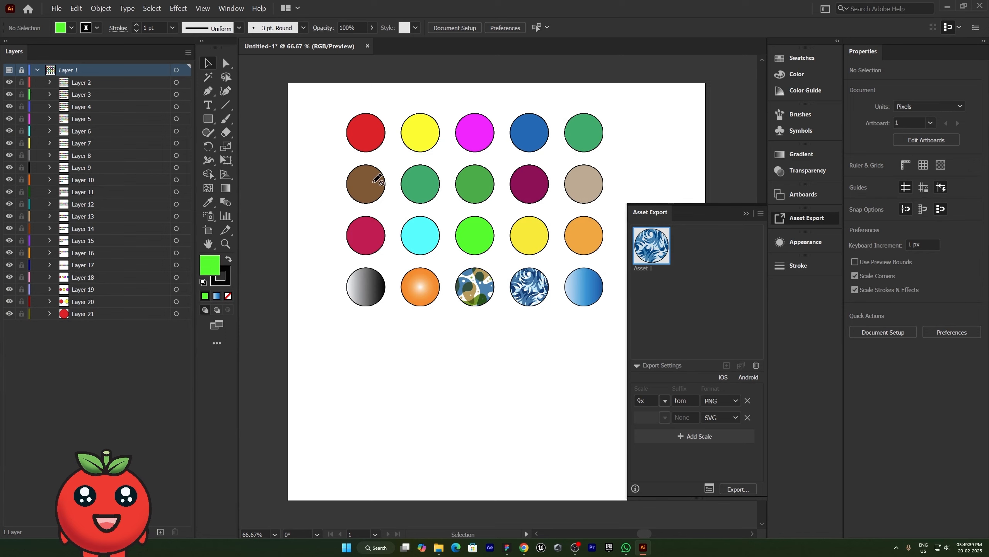
pyautogui.moveTo(10, 83); pyautogui.dragTo(6, 326)
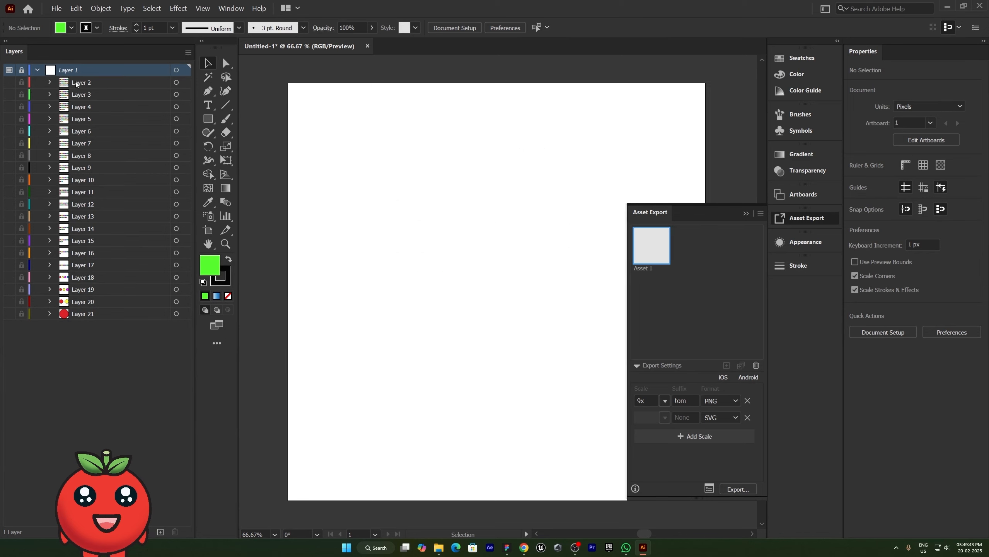
# Toggle Layer 1's visibility, and restore it as a normal, unlocked layer with all circles shown and nothing selected
pyautogui.click(9, 71)
pyautogui.click(9, 72)
pyautogui.click(10, 72)
pyautogui.click(9, 72)
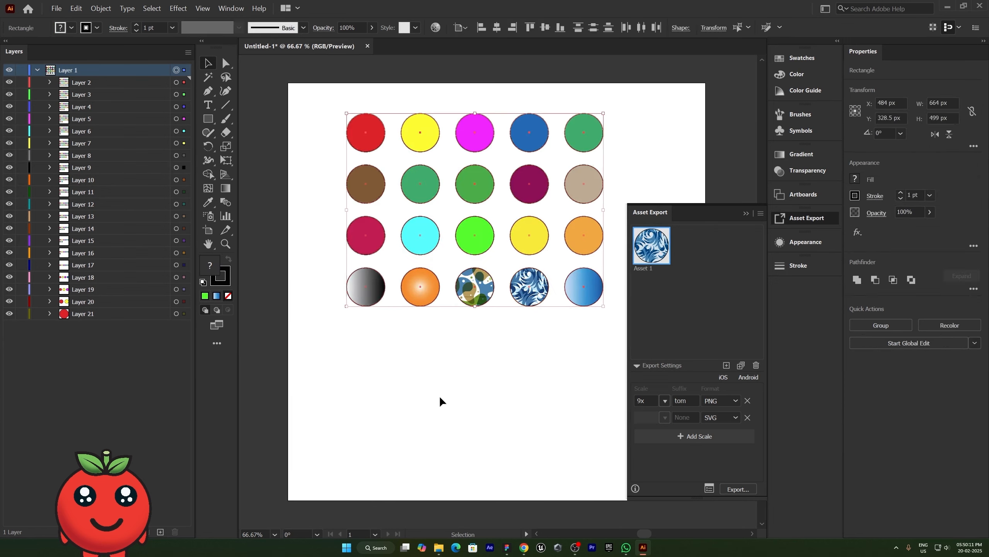
pyautogui.click(438, 397)
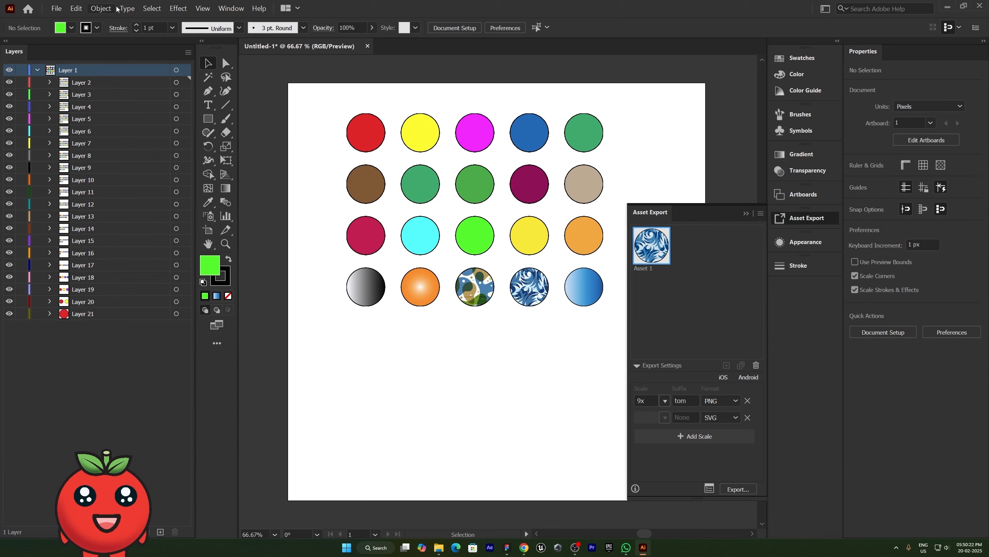
pyautogui.click(51, 8)
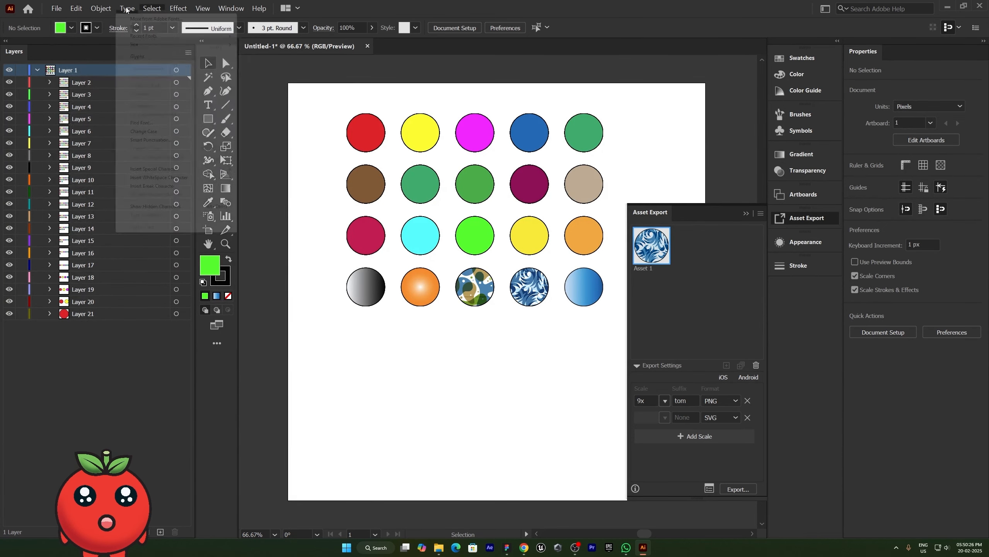
pyautogui.click(232, 8)
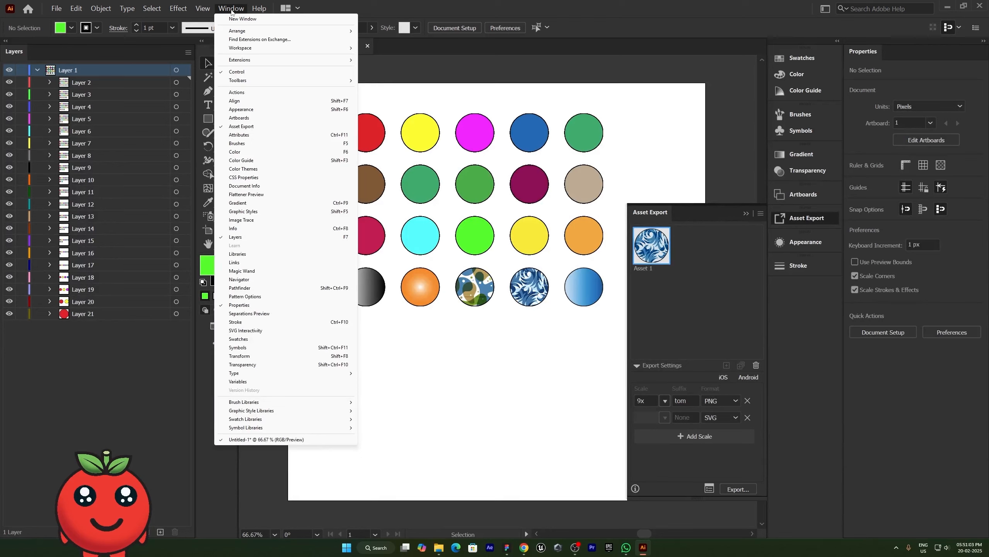
pyautogui.moveTo(196, 3)
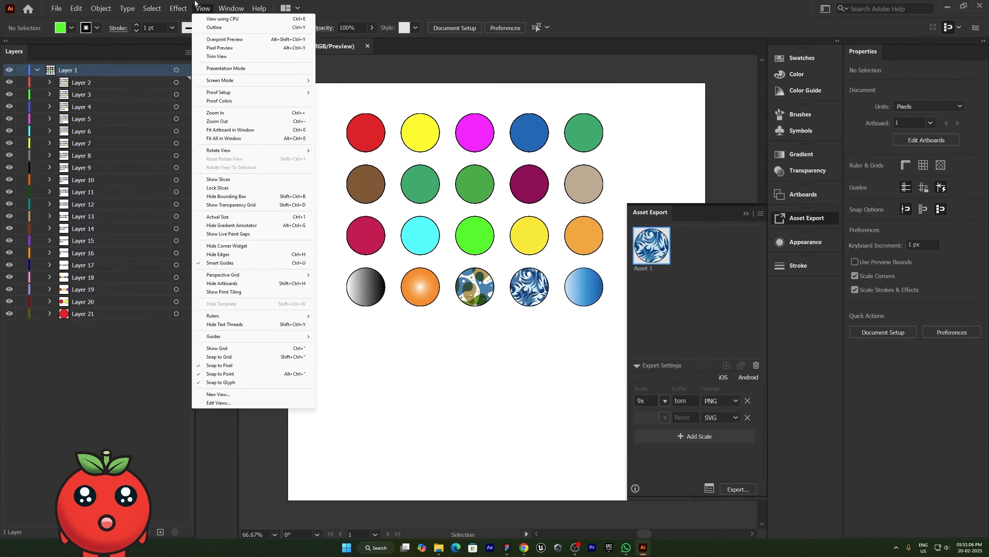
pyautogui.click(438, 367)
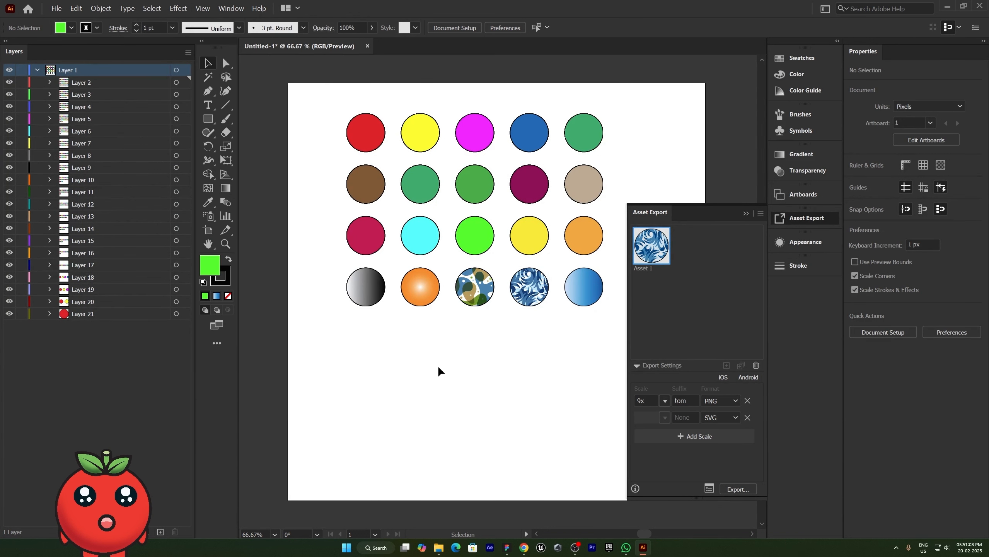